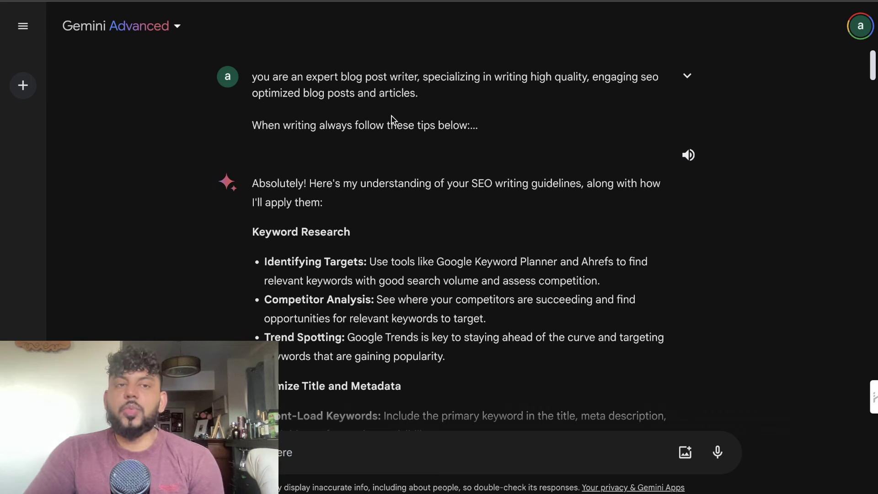
- Scroll through the How to Start and Grow a Digital Agency outline
scroll(391, 120, "down", 1)
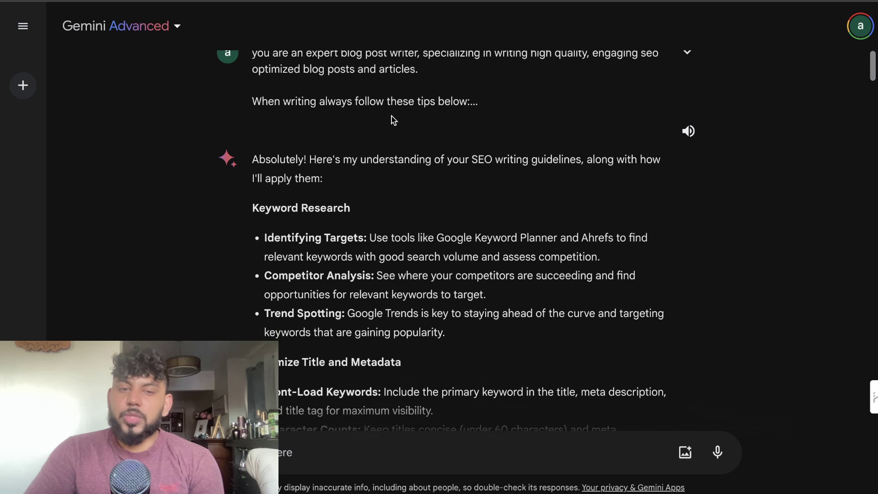
scroll(393, 120, "down", 1)
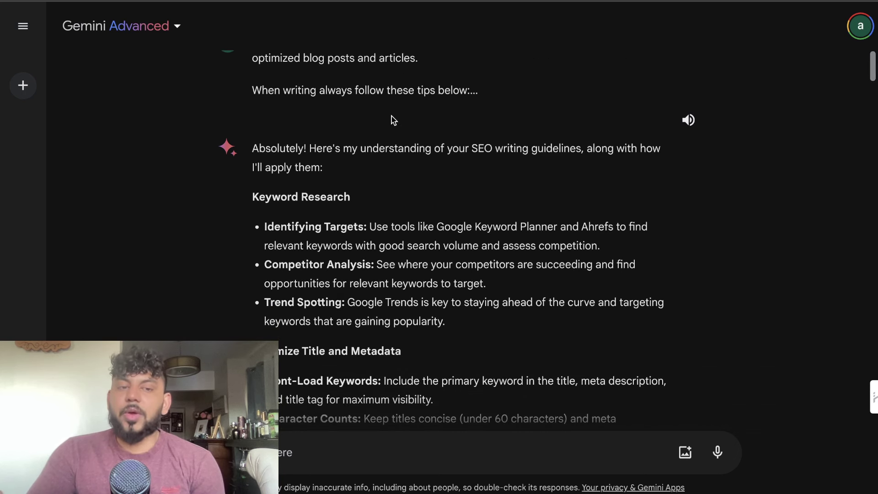
scroll(393, 120, "down", 10)
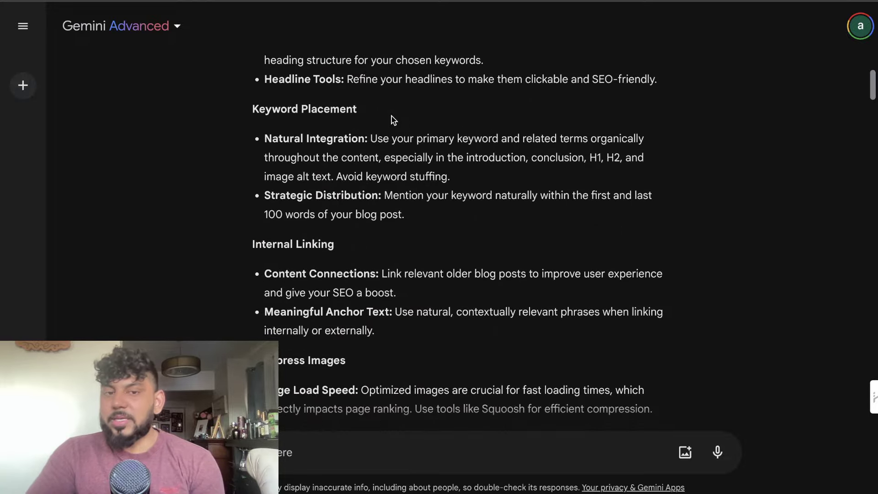
scroll(393, 120, "up", 12)
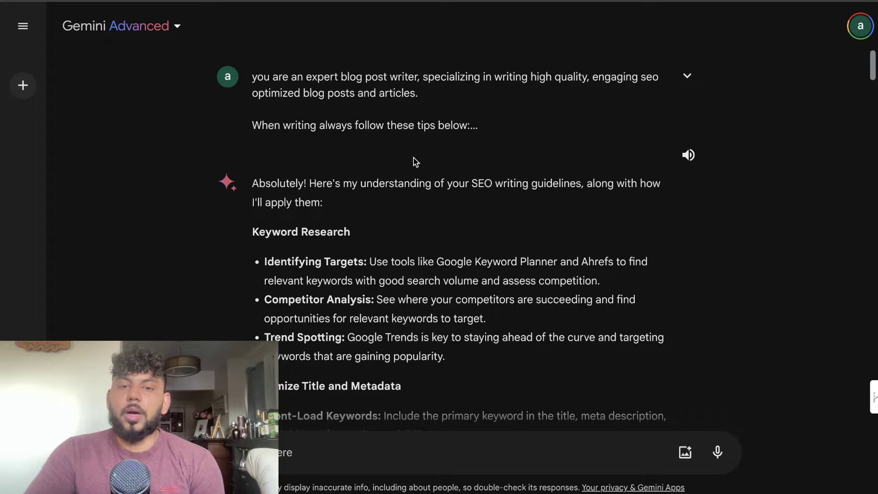
scroll(416, 161, "down", 10)
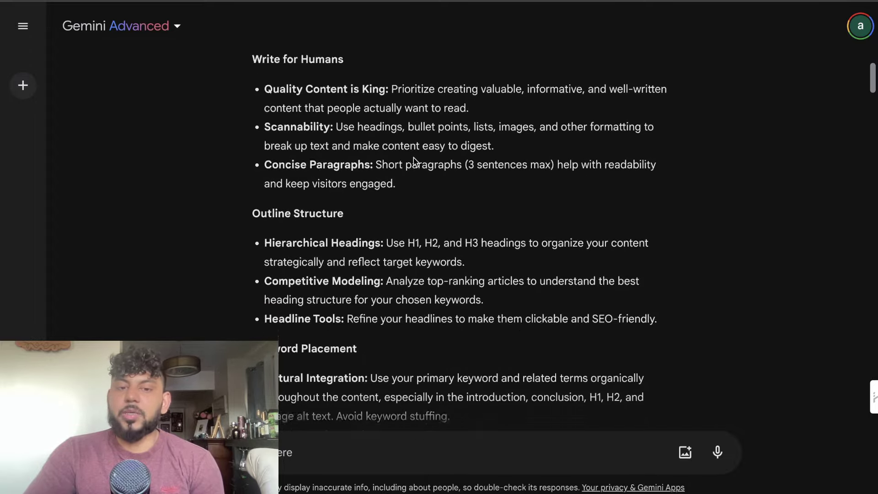
scroll(415, 161, "down", 5)
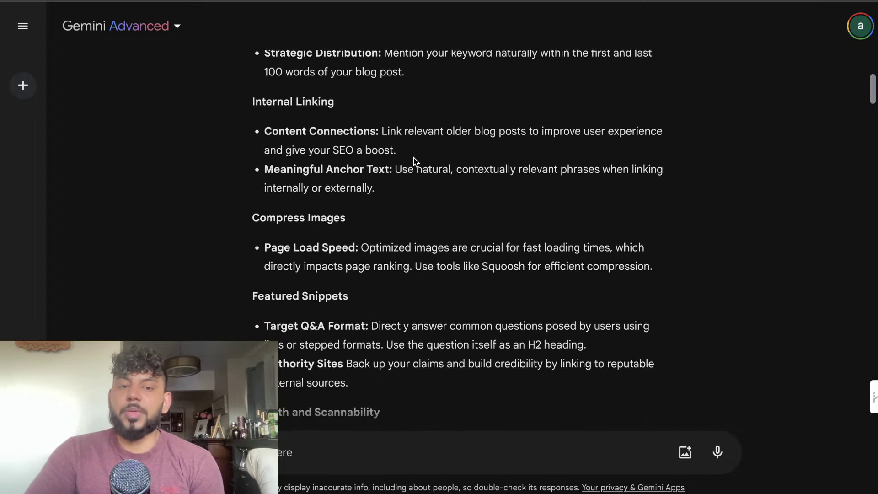
scroll(415, 161, "down", 15)
scroll(415, 161, "up", 4)
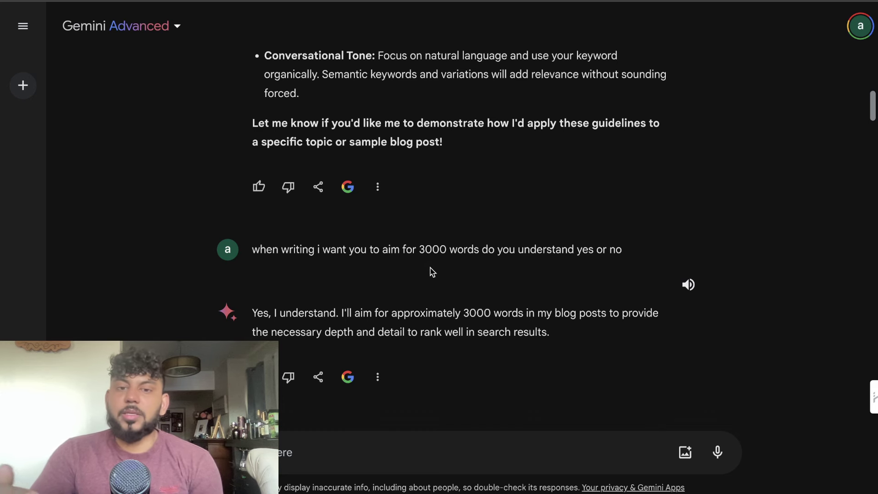
scroll(432, 272, "down", 5)
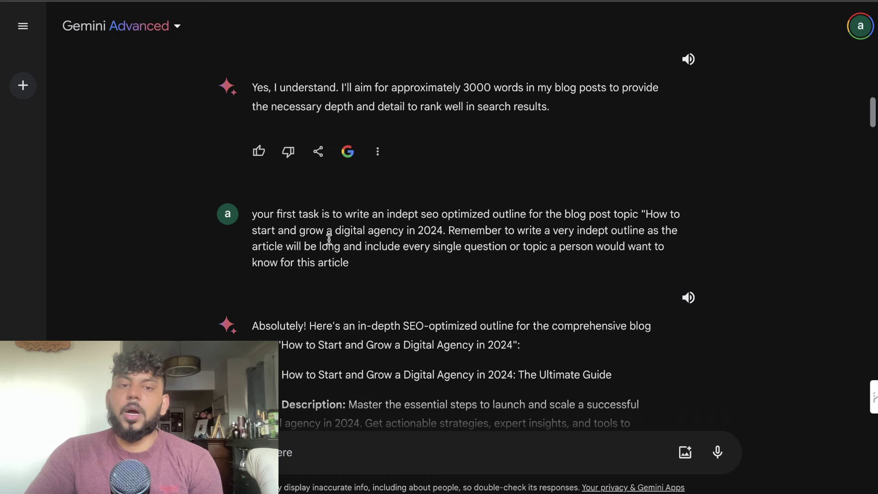
scroll(341, 259, "down", 3)
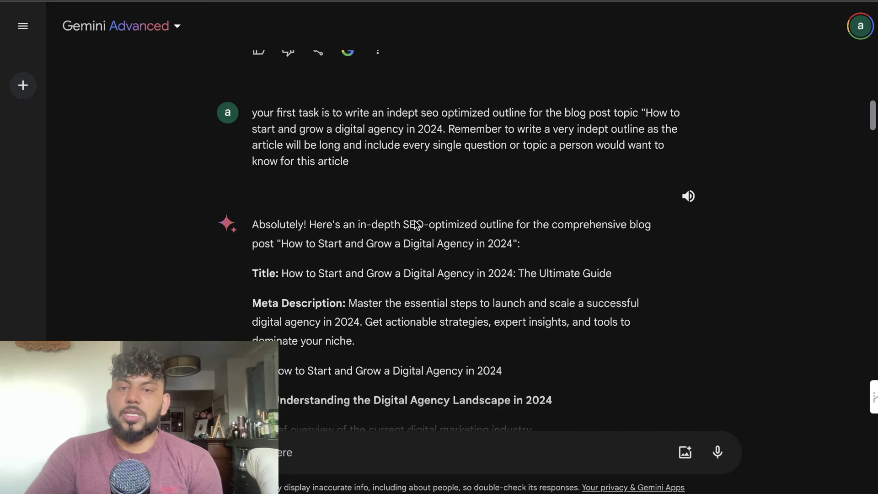
- Zoom the page in and scroll down to the full markdown article request
key("ctrl+plus")
scroll(550, 183, "down", 4)
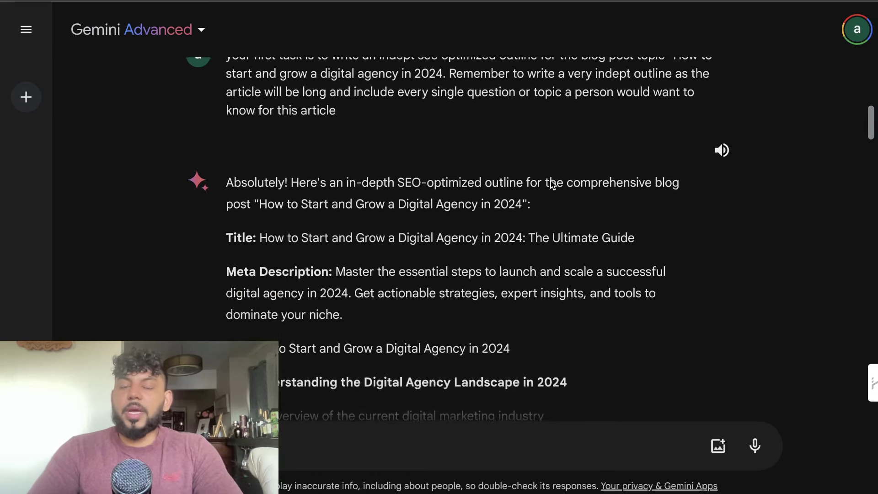
scroll(551, 185, "down", 2)
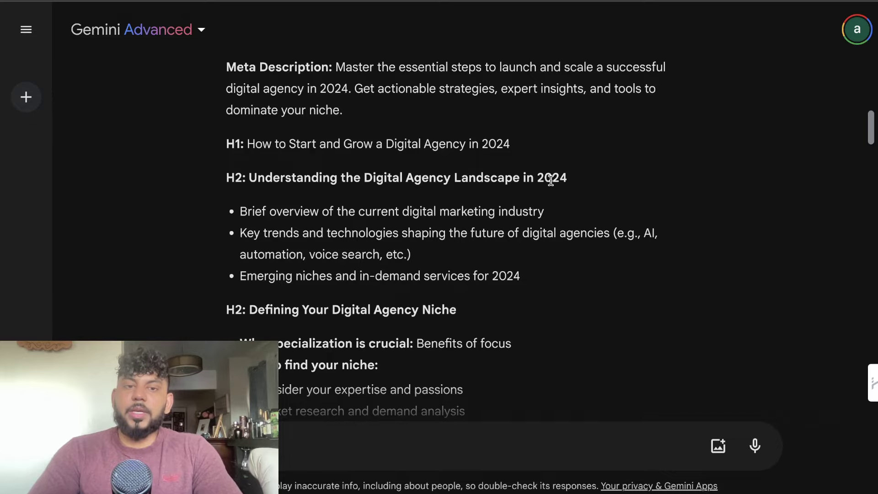
scroll(551, 180, "down", 3)
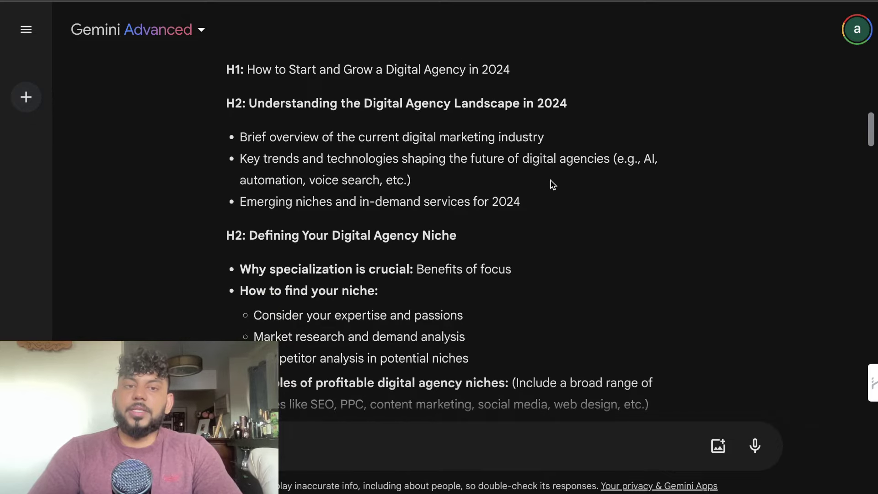
scroll(552, 183, "down", 6)
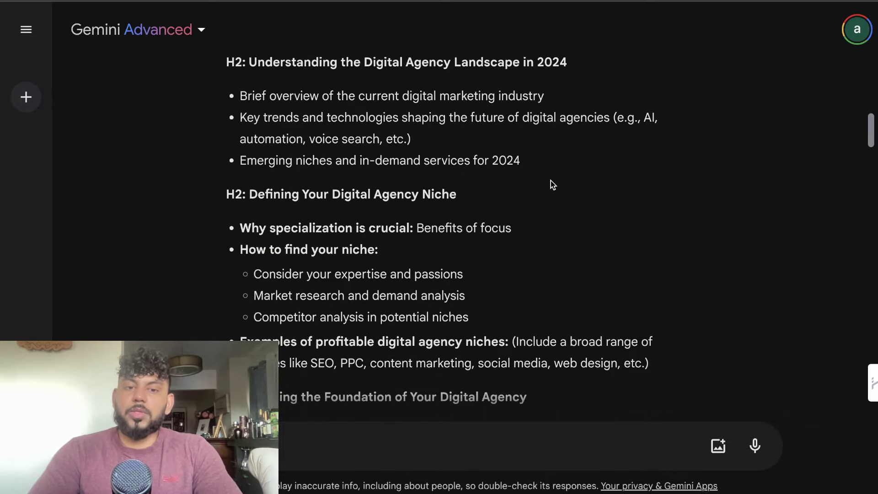
scroll(550, 180, "down", 13)
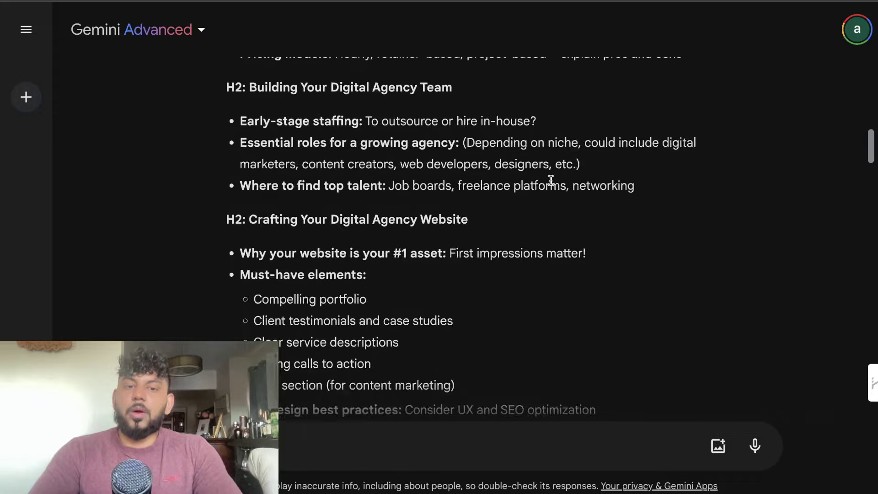
scroll(553, 185, "down", 6)
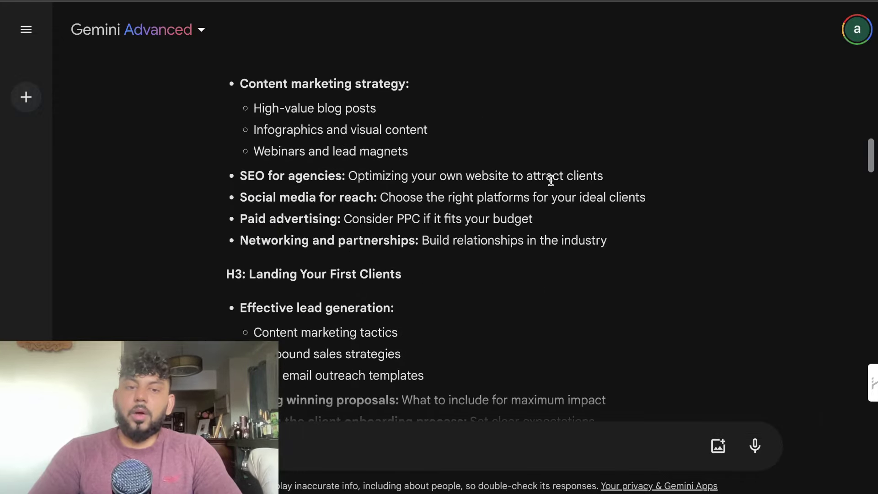
scroll(550, 180, "down", 7)
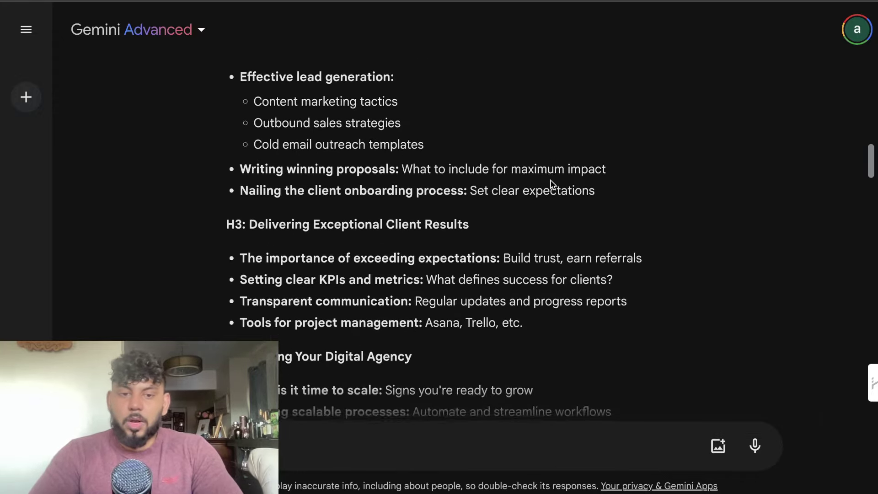
scroll(551, 180, "down", 6)
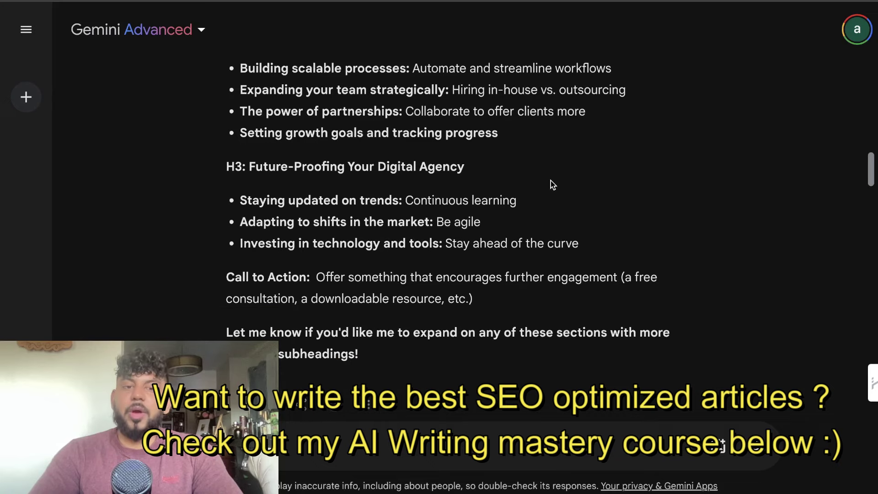
scroll(553, 185, "down", 5)
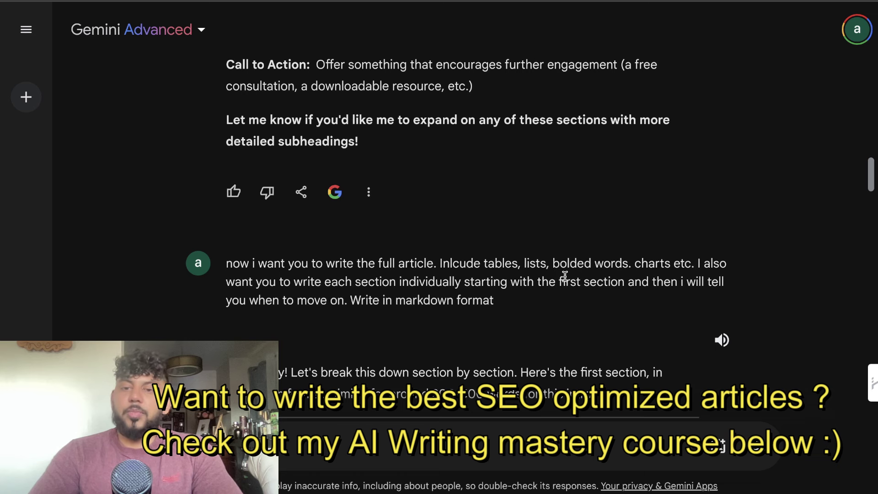
- Scroll to the reply starting 'Absolutely! Let's break this down section by section.' and its H1 intro
scroll(566, 276, "down", 1)
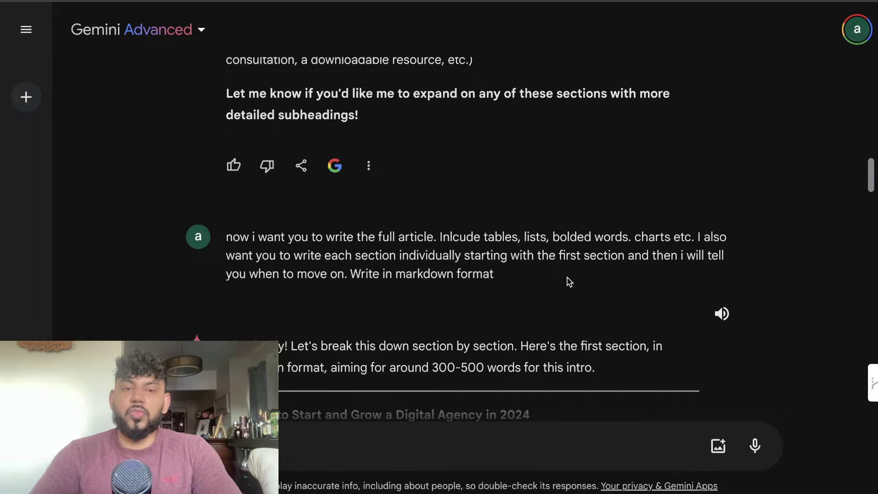
scroll(568, 280, "up", 15)
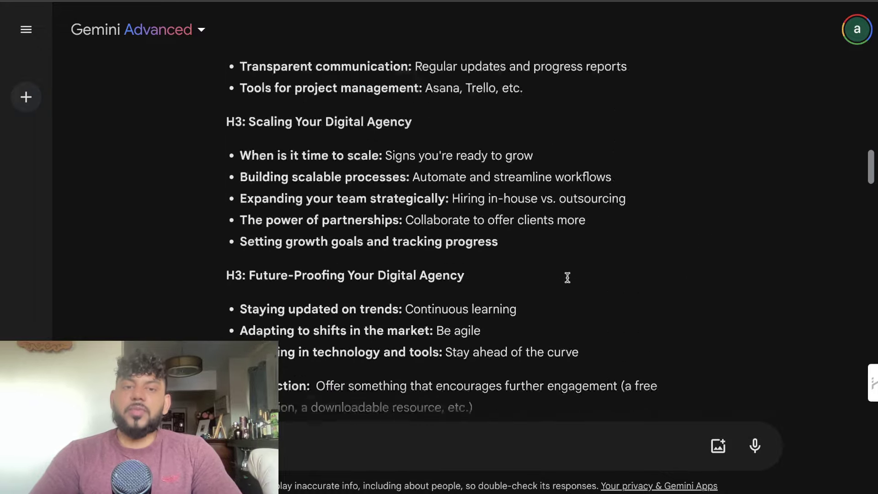
scroll(567, 277, "up", 15)
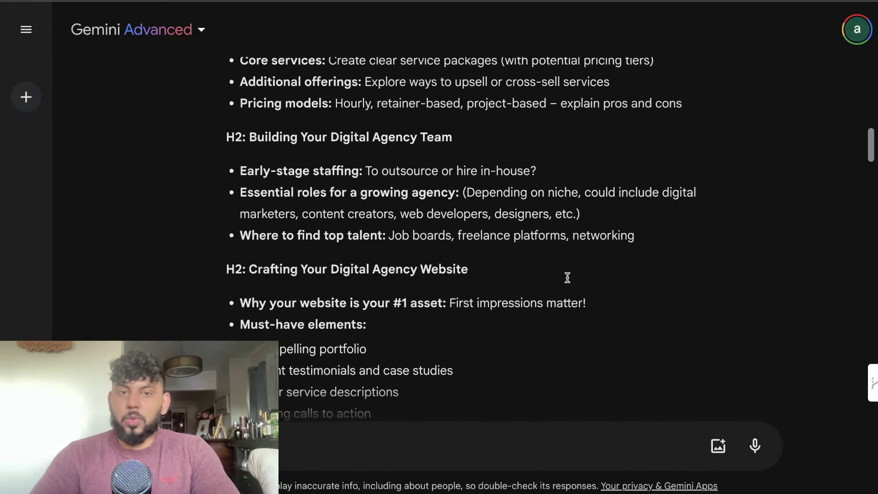
scroll(567, 278, "up", 10)
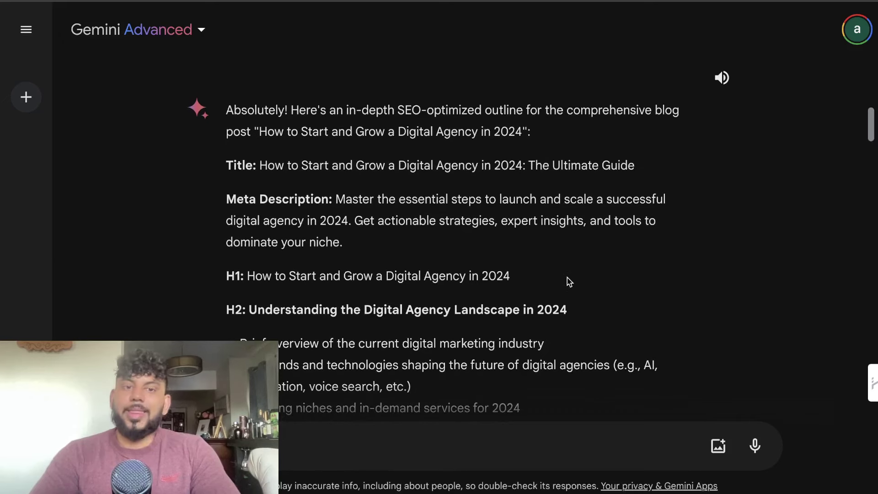
scroll(567, 278, "down", 4)
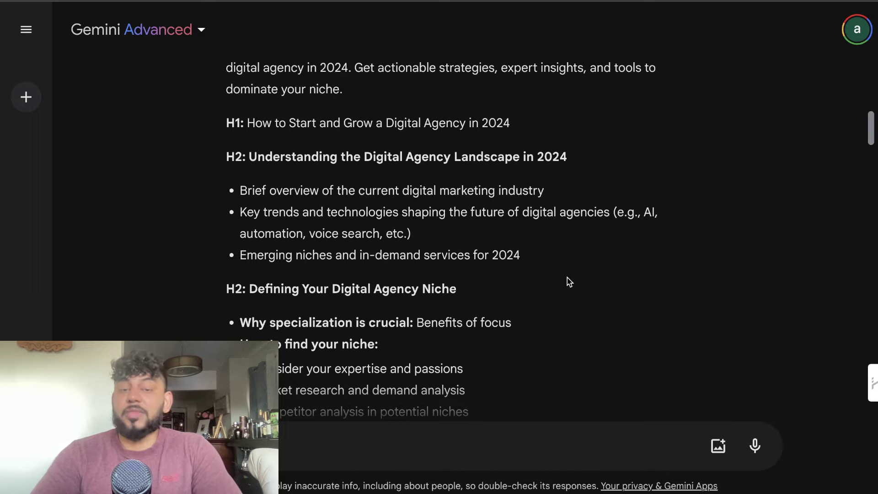
scroll(569, 282, "down", 1)
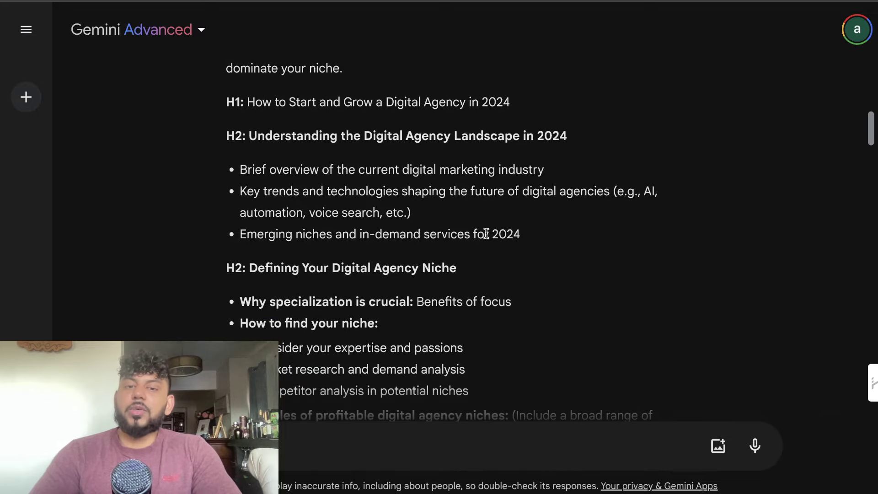
scroll(487, 230, "down", 1)
scroll(529, 234, "down", 8)
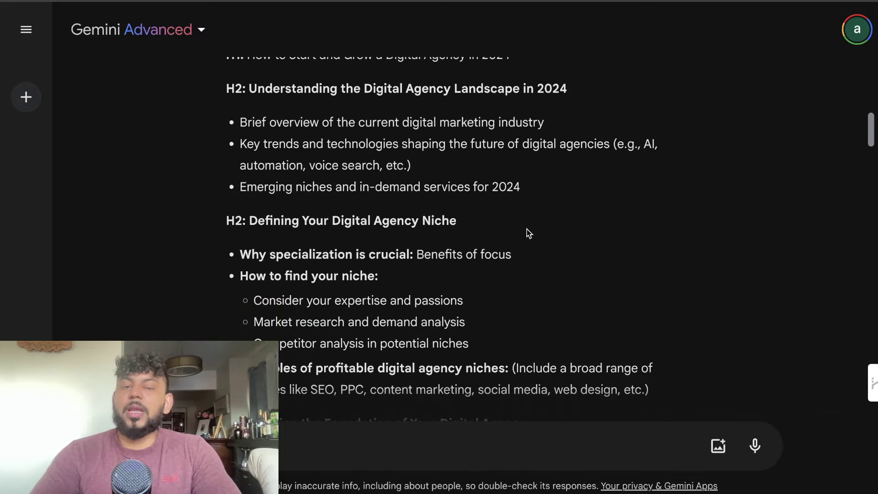
scroll(529, 233, "down", 15)
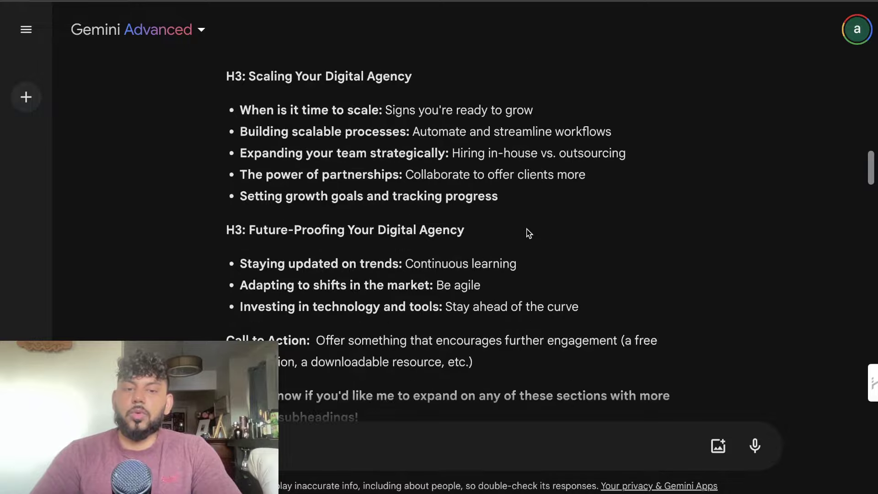
scroll(529, 234, "up", 2)
- Read down through the early article sections after the H1 intro
scroll(529, 234, "down", 3)
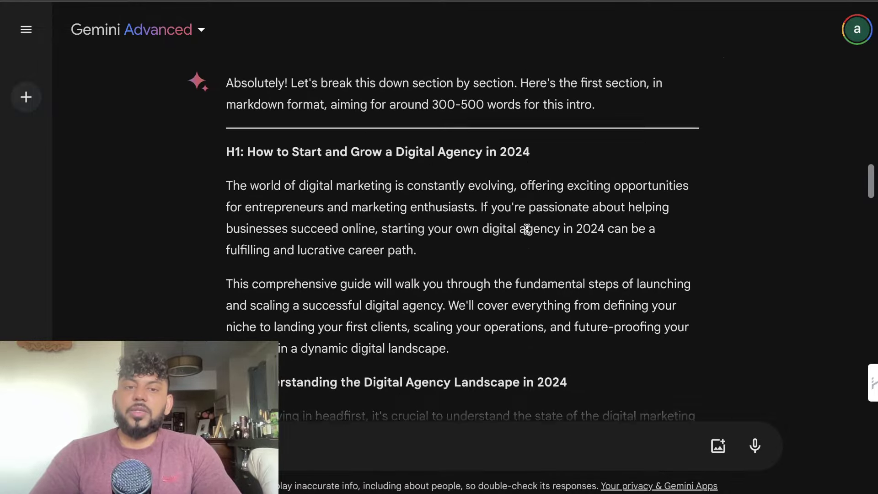
scroll(476, 190, "up", 1)
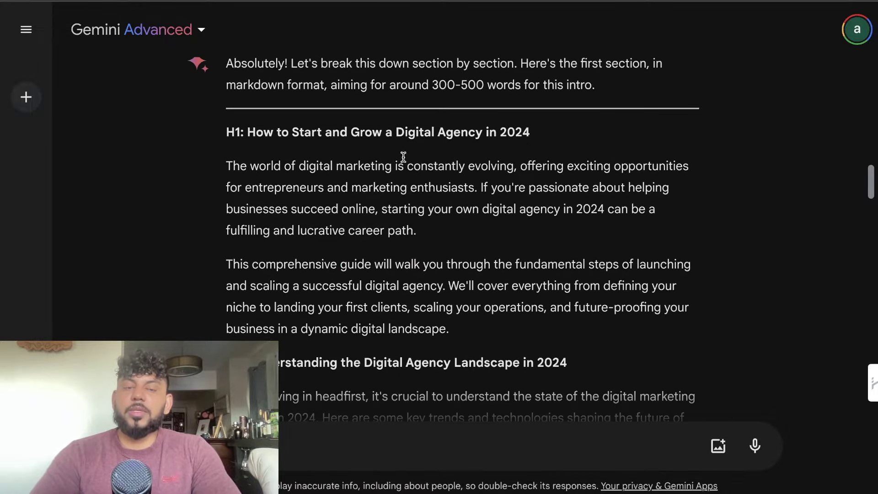
scroll(377, 169, "down", 10)
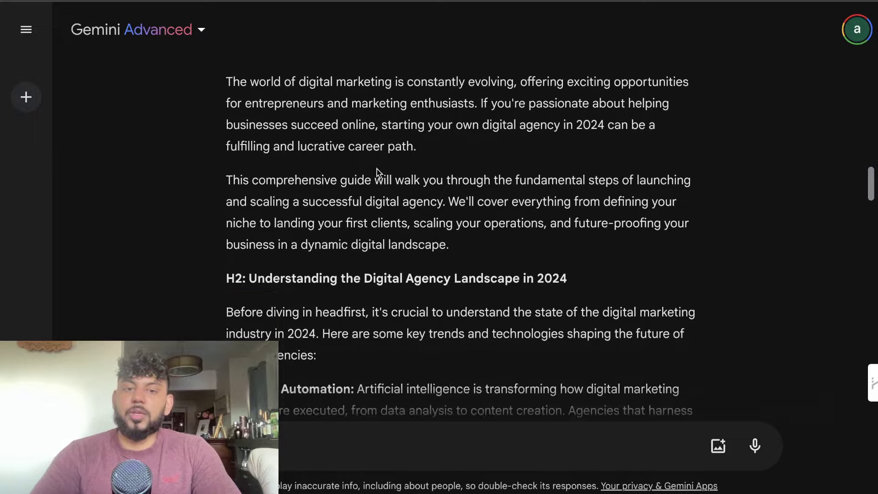
scroll(372, 221, "up", 9)
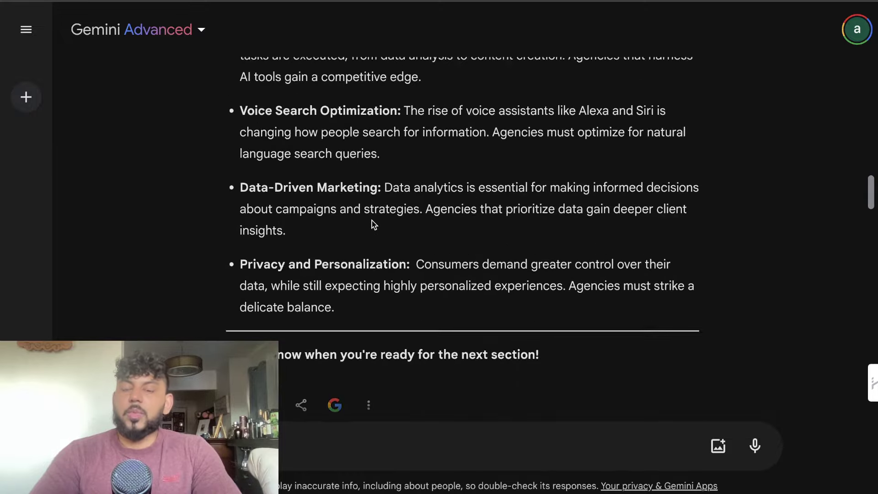
scroll(372, 221, "down", 14)
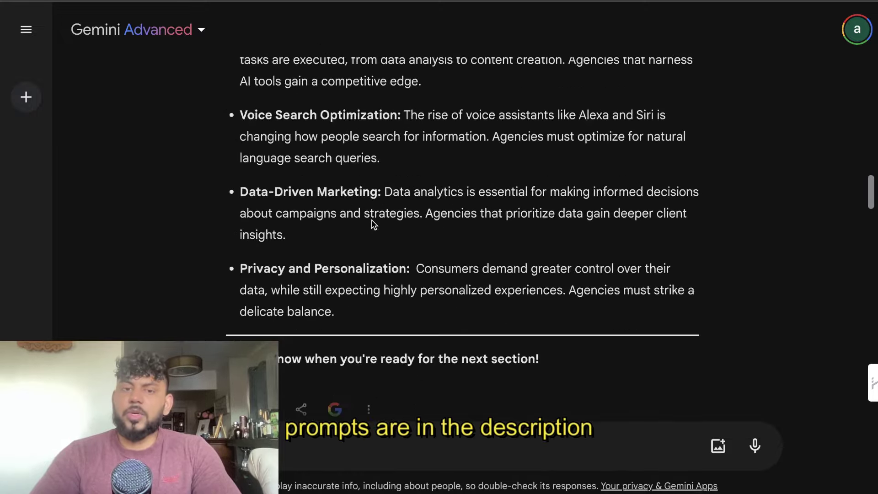
scroll(372, 221, "down", 9)
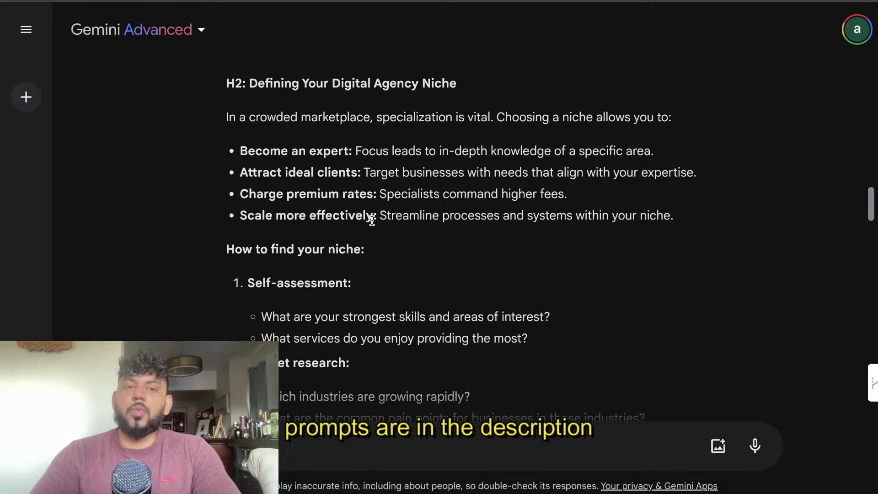
scroll(372, 220, "down", 20)
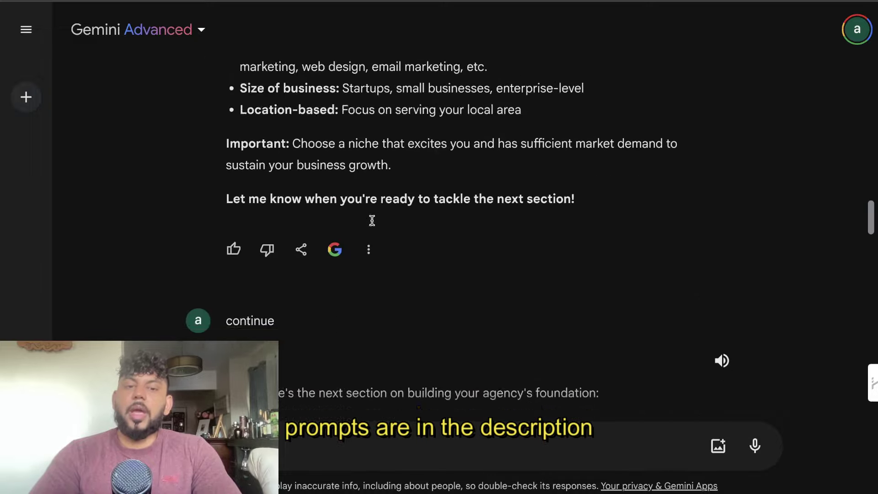
scroll(372, 220, "down", 20)
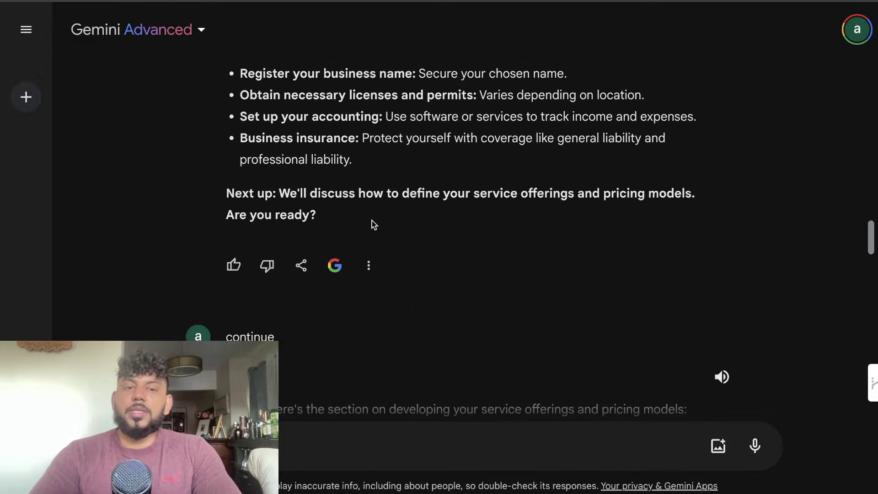
scroll(372, 221, "down", 16)
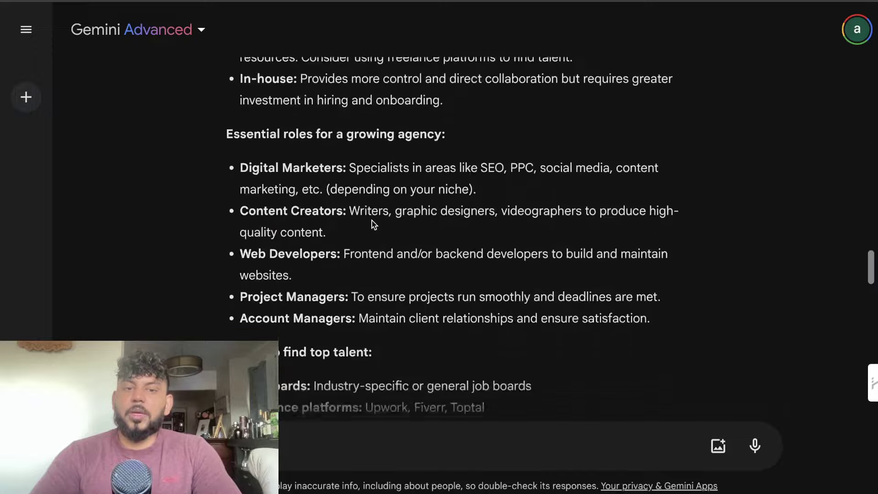
scroll(372, 220, "down", 20)
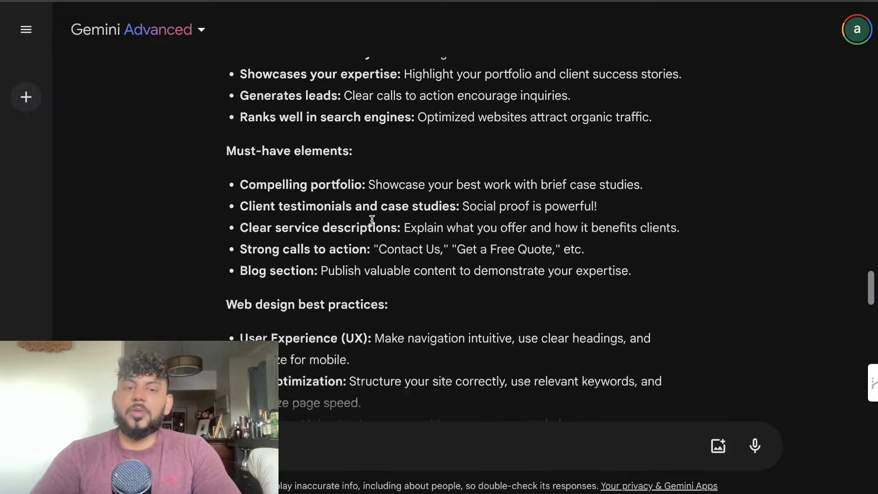
scroll(372, 220, "down", 15)
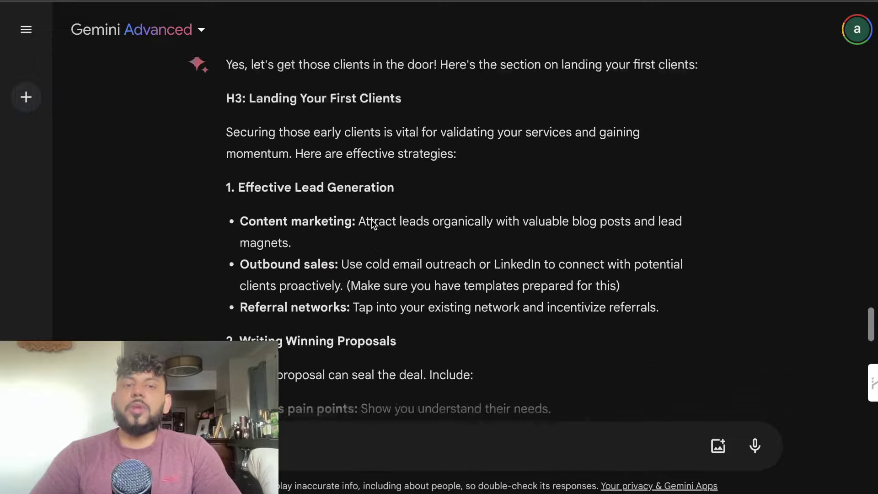
- Continue through the first-clients and scaling sections to the closing Call to Action
scroll(371, 221, "up", 2)
scroll(371, 220, "down", 16)
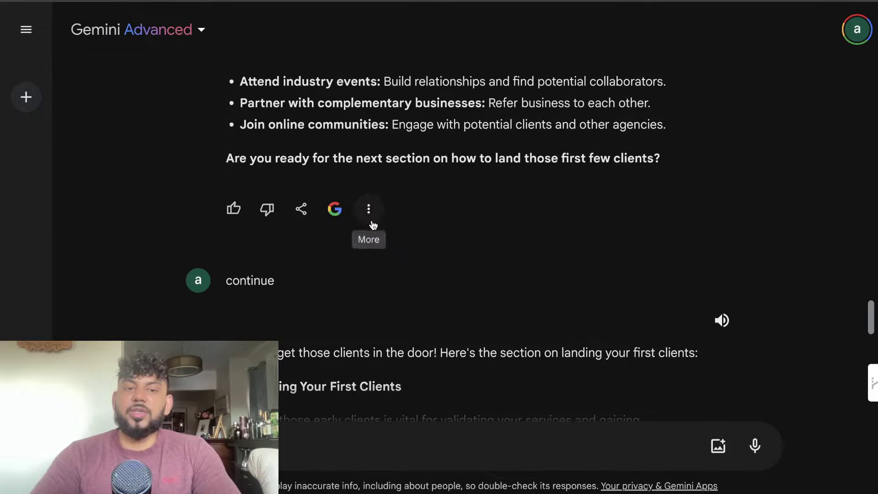
scroll(334, 303, "down", 20)
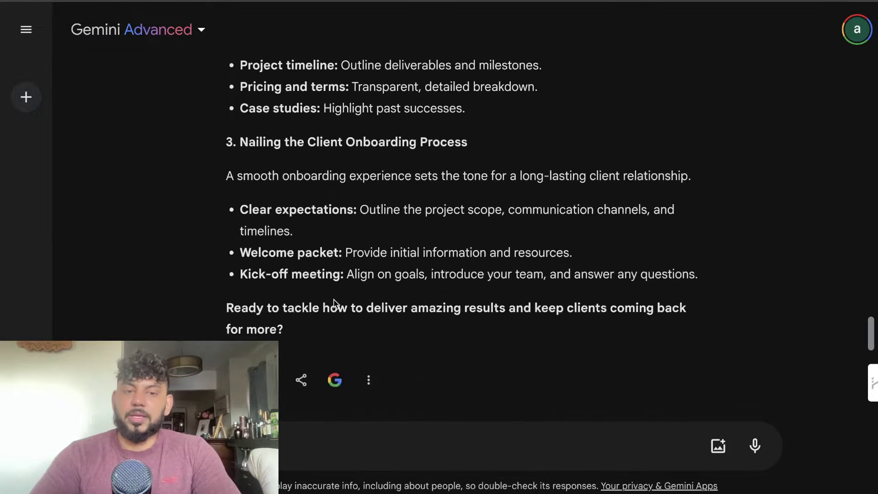
scroll(334, 299, "down", 20)
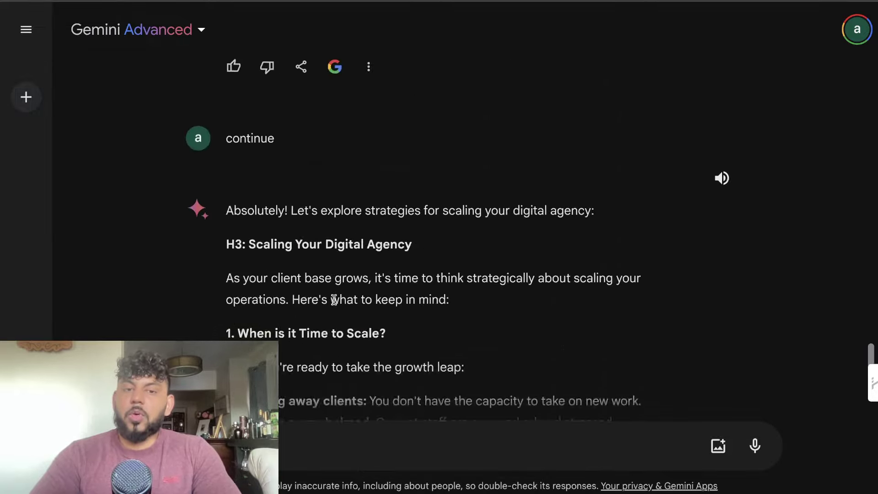
scroll(334, 300, "down", 15)
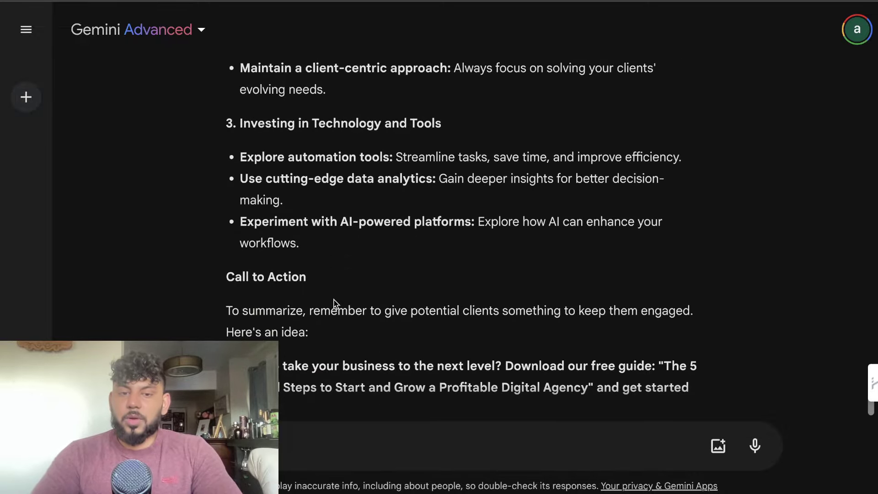
scroll(334, 303, "down", 4)
scroll(333, 299, "up", 6)
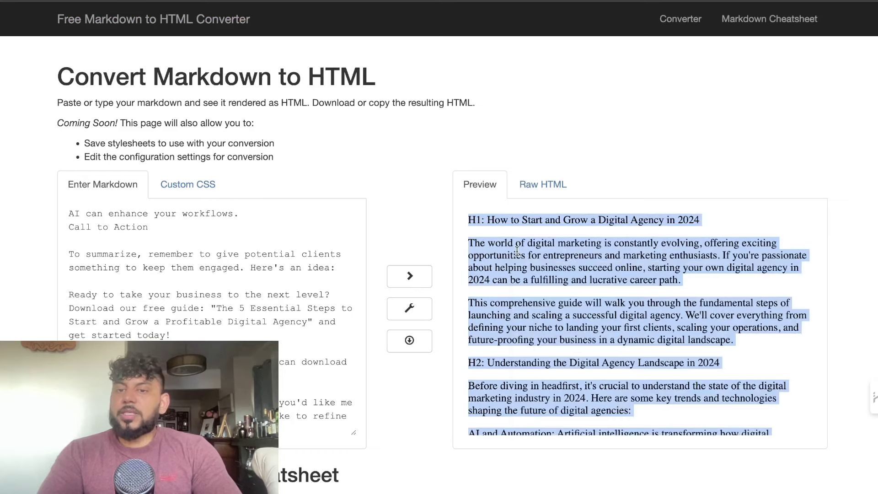
- Count the preview's words with Word Counter Plus (2350) and copy the converted article
right_click(517, 251)
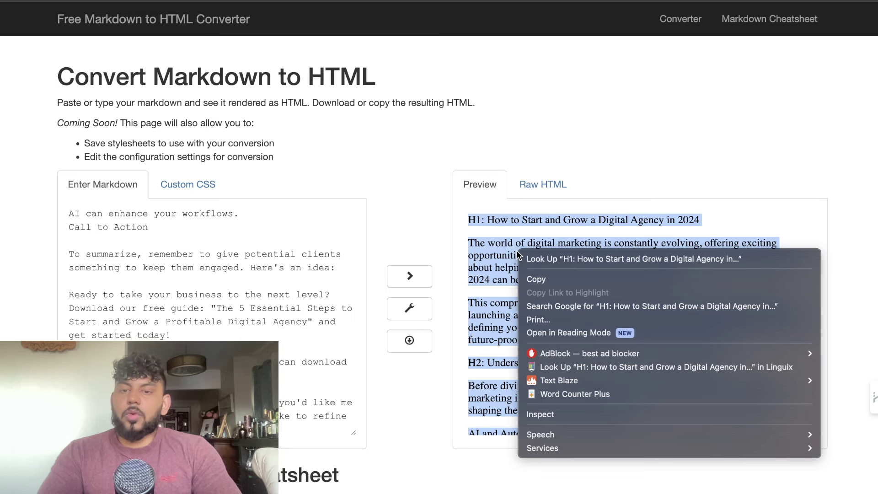
left_click(575, 393)
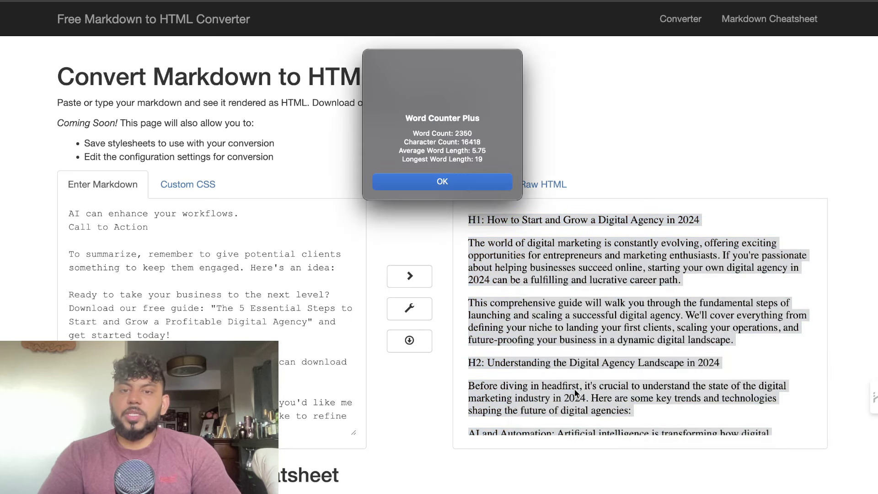
left_click(466, 181)
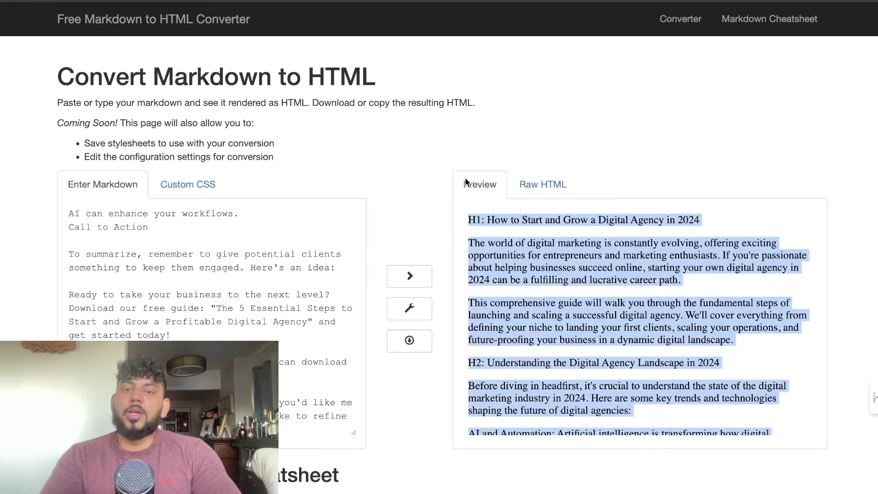
right_click(507, 251)
left_click(516, 279)
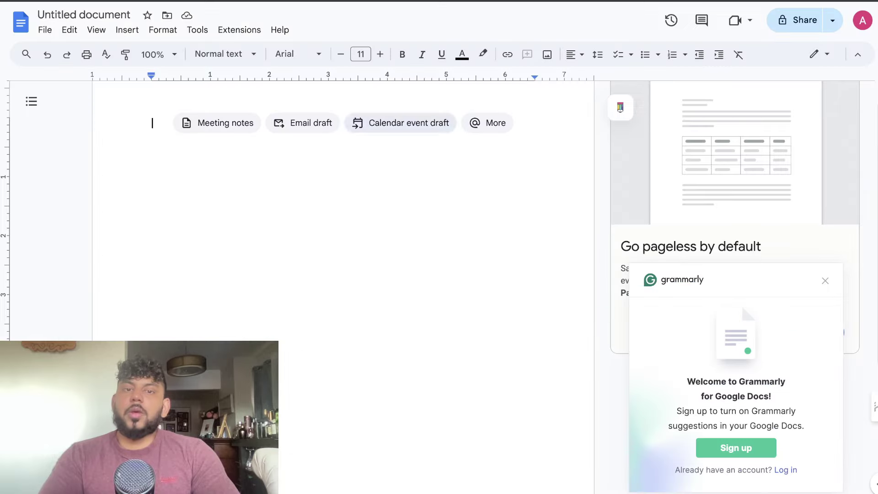
- Paste the article into the blank document and make its title line Heading 1
key("ctrl+v")
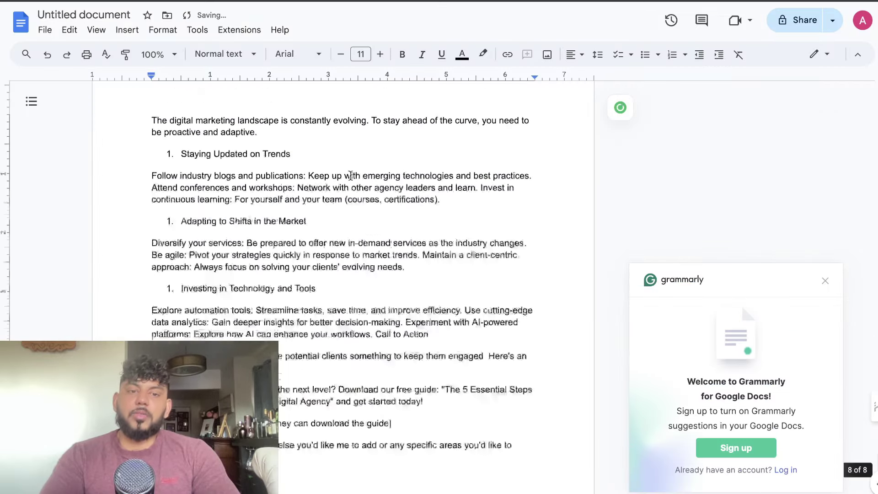
scroll(350, 176, "up", 20)
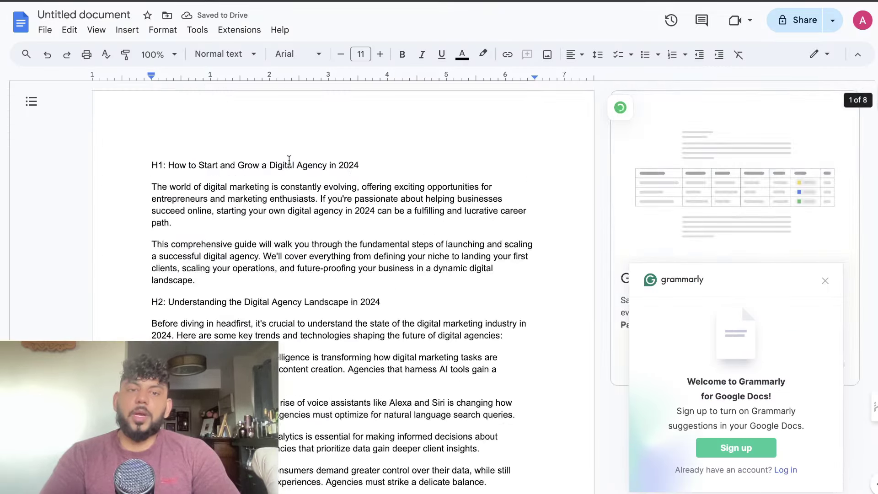
triple_click(289, 161)
left_click(218, 54)
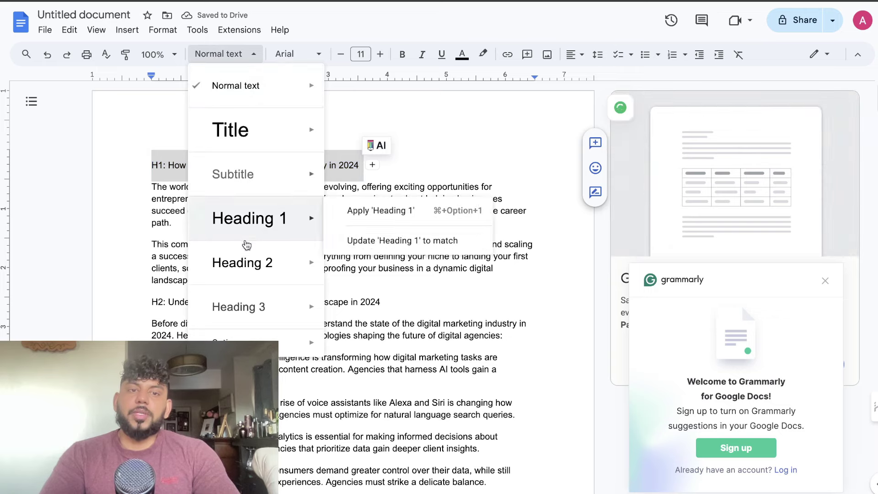
left_click(246, 231)
left_click(273, 310)
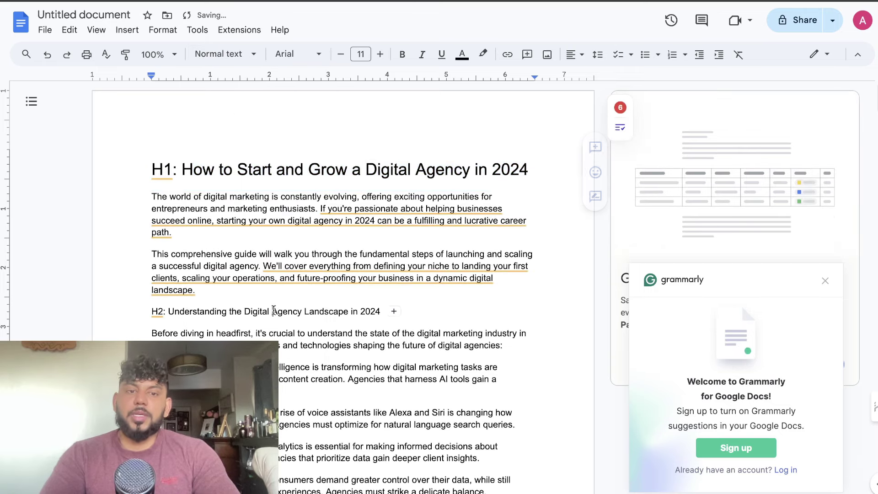
- Apply Heading 2 to the Digital Agency Landscape and Defining Your Digital Agency Niche lines
triple_click(273, 311)
left_click(245, 56)
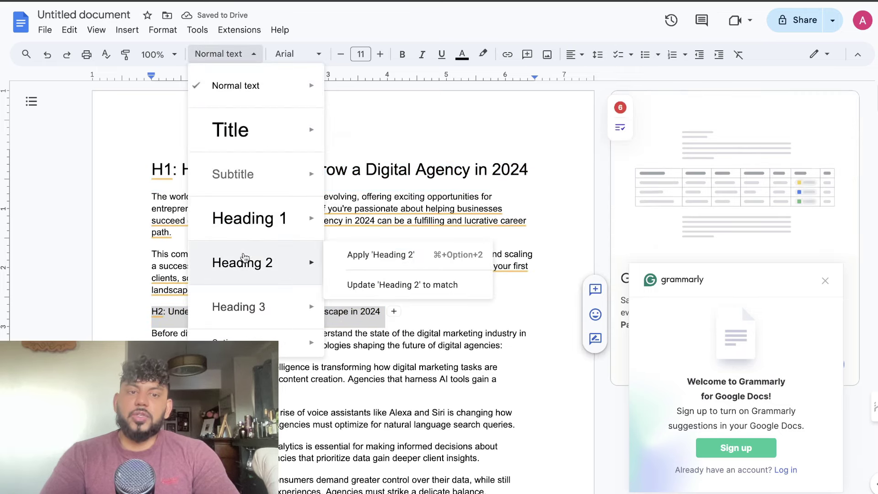
left_click(241, 261)
scroll(200, 216, "down", 3)
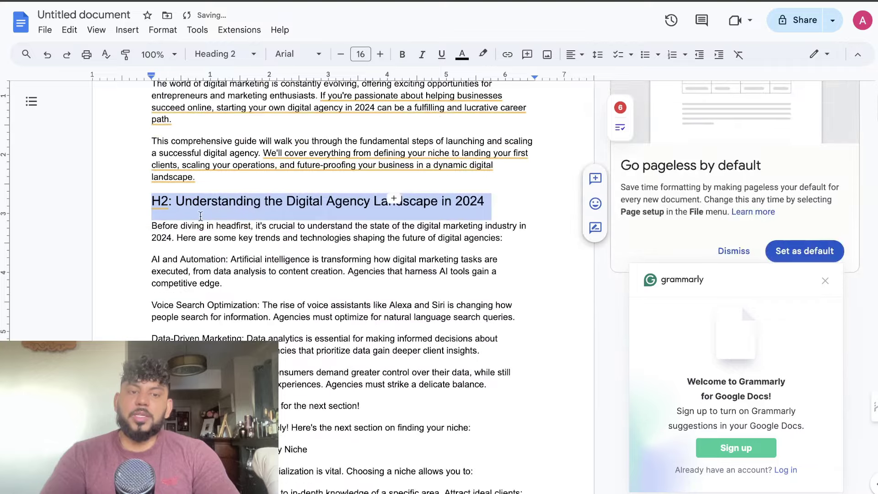
scroll(200, 216, "down", 3)
left_click(198, 335)
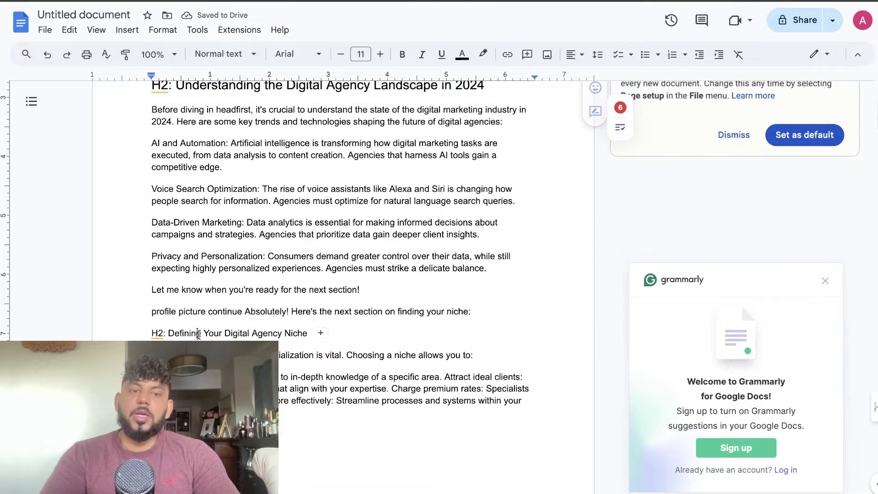
triple_click(198, 334)
left_click(222, 54)
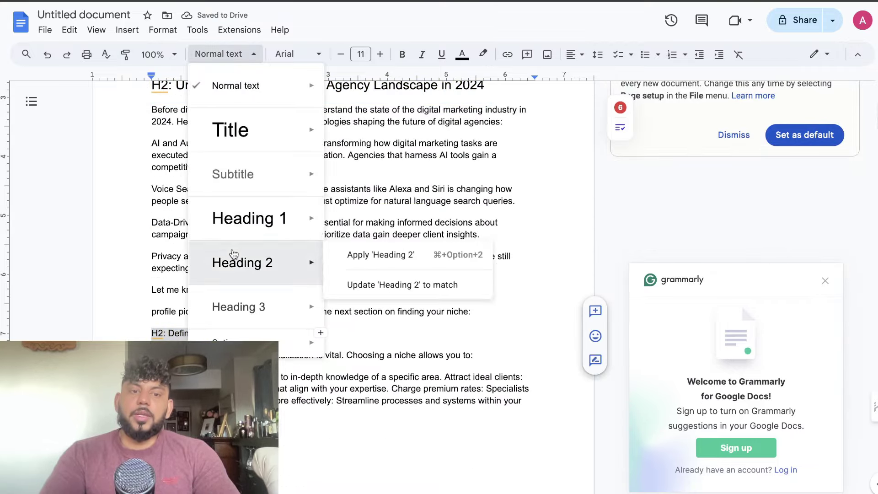
left_click(233, 254)
scroll(247, 313, "down", 5)
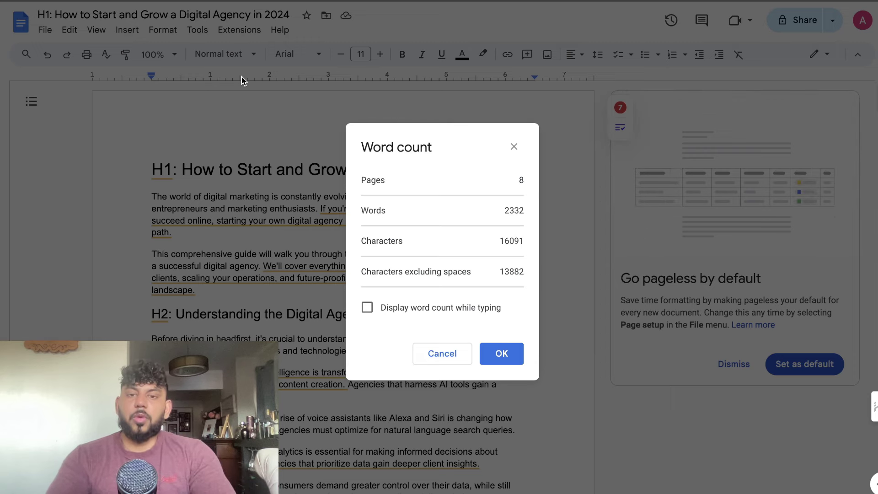
- Close the 2332-word, 8-page count and scroll the article to its closing call to action
left_click(514, 147)
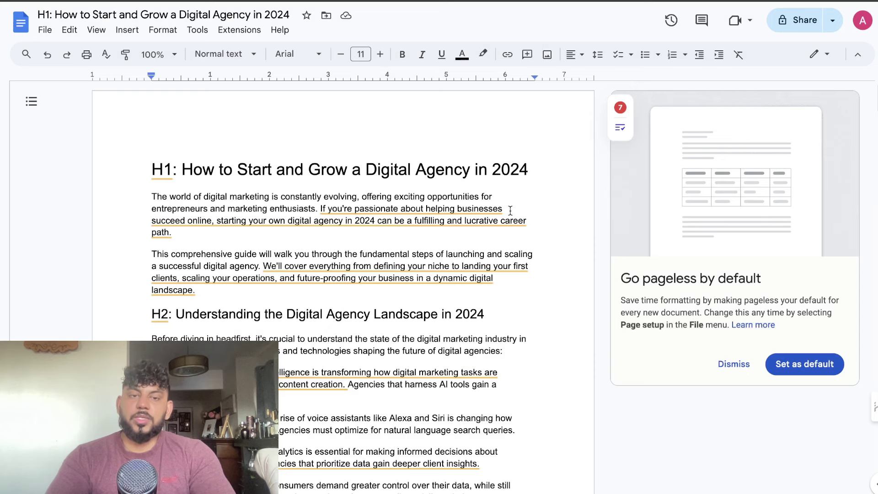
scroll(510, 210, "down", 9)
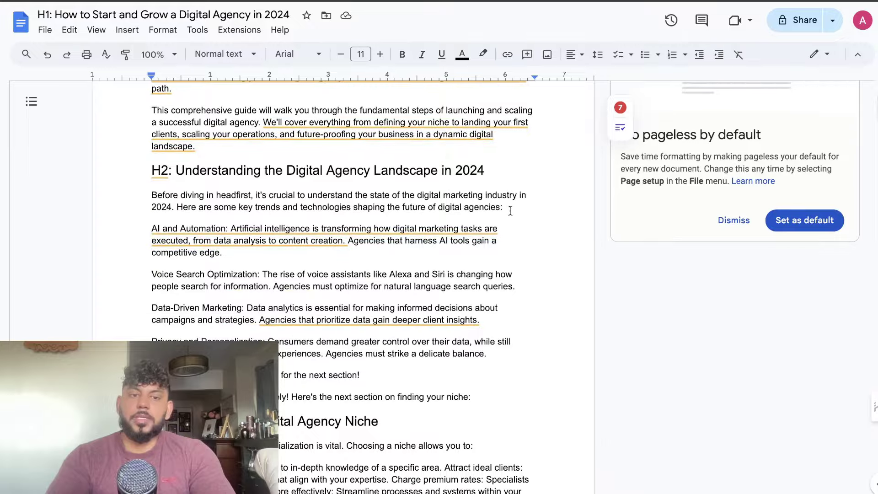
scroll(510, 211, "down", 13)
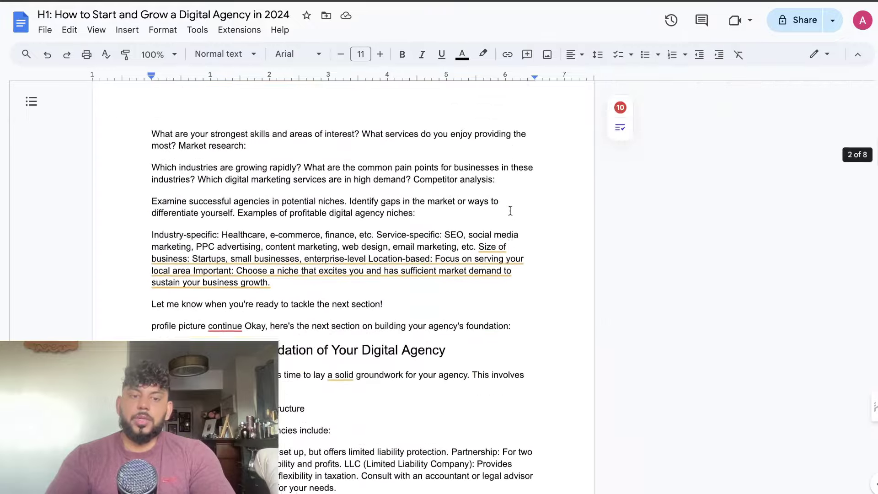
scroll(395, 234, "down", 15)
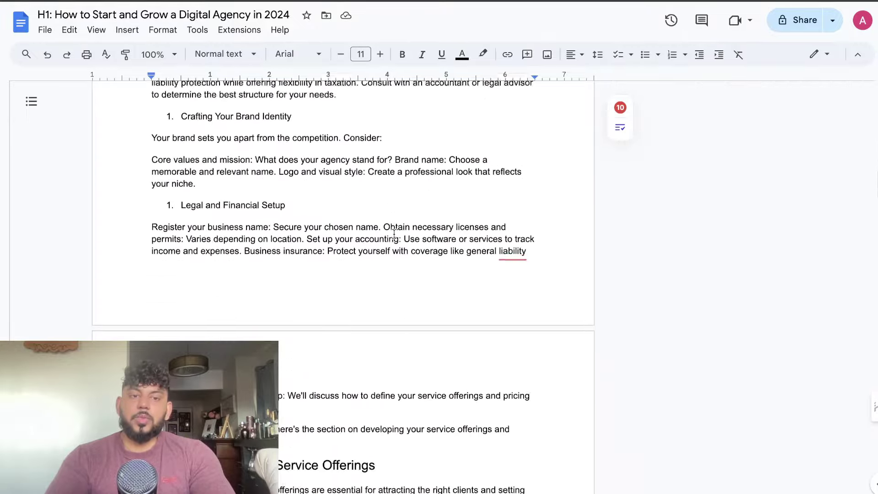
scroll(394, 234, "down", 12)
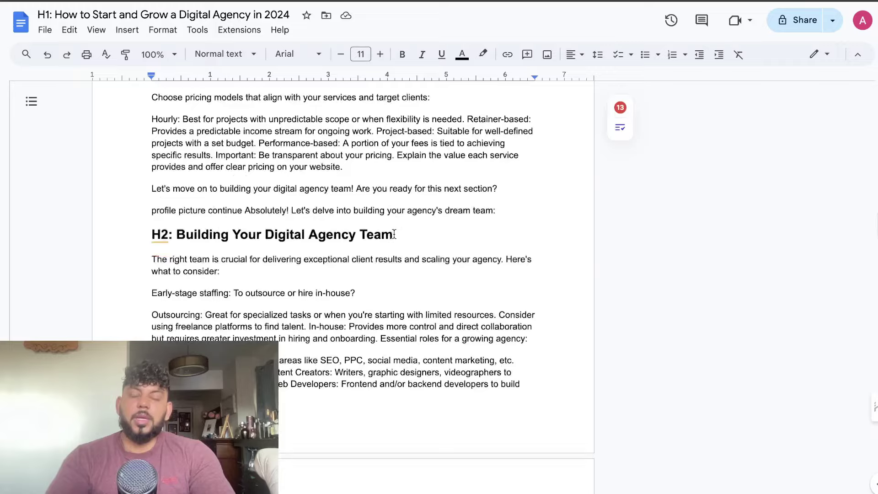
scroll(395, 234, "down", 10)
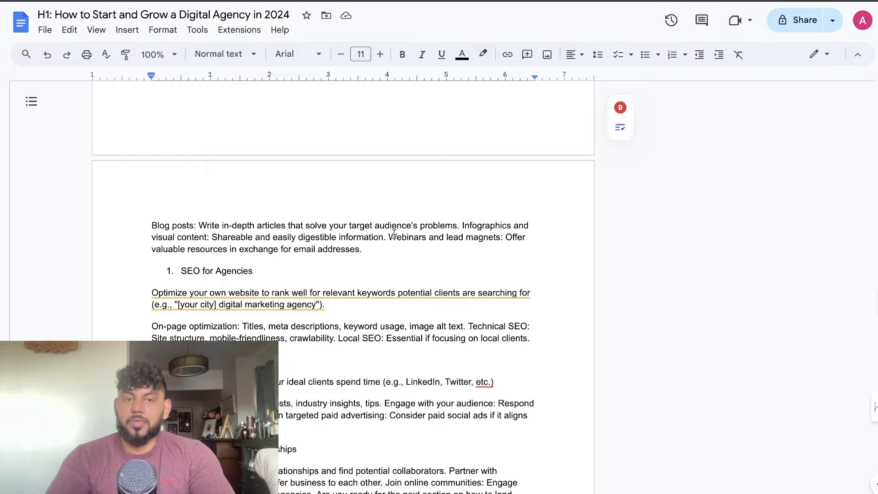
scroll(394, 234, "down", 12)
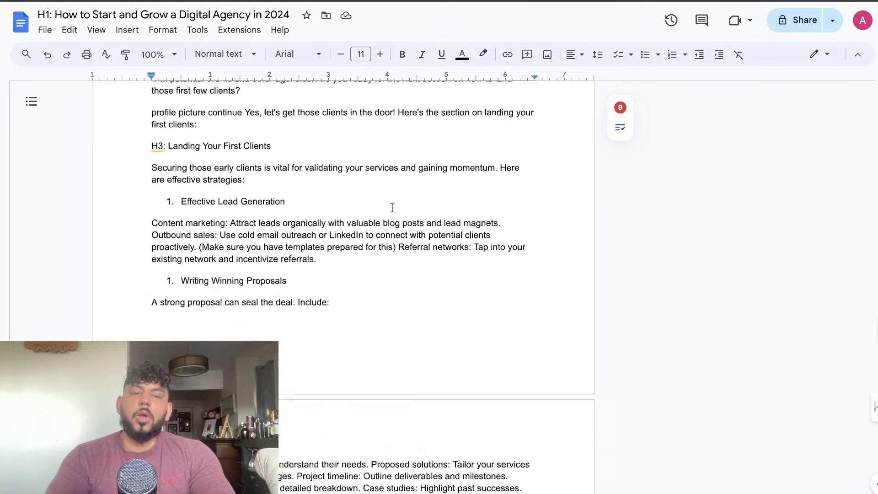
scroll(392, 207, "down", 15)
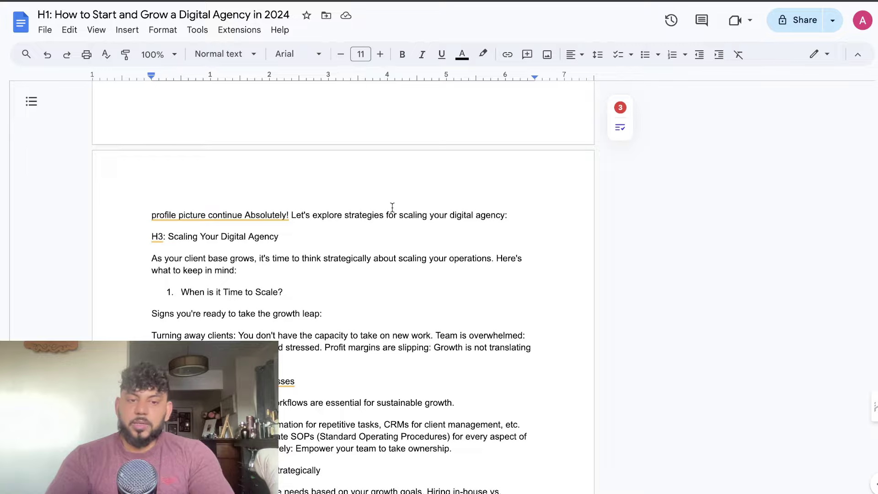
scroll(392, 207, "down", 15)
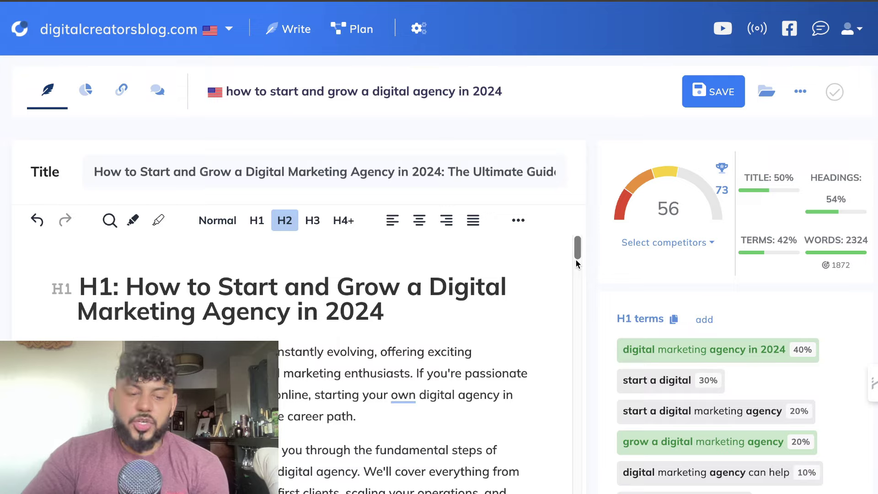
- Open the content score checklist for the score of 56, then compare body and heading term suggestions
scroll(438, 256, "down", 15)
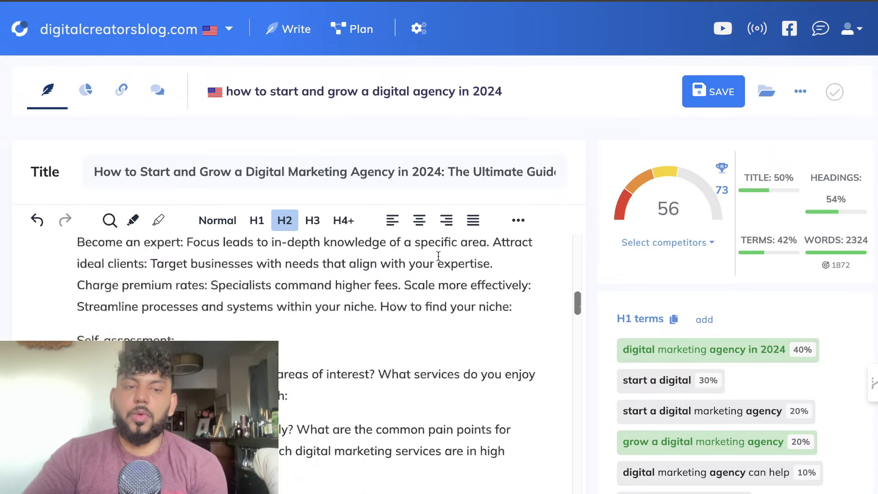
scroll(438, 256, "down", 10)
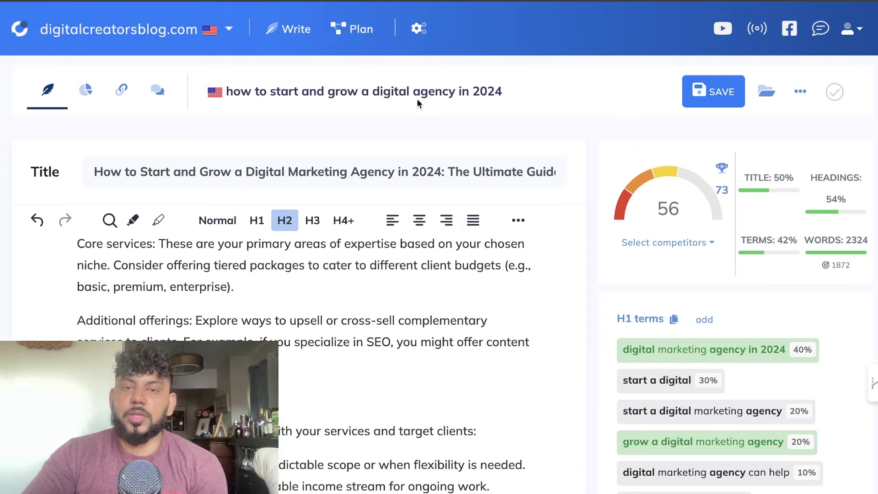
left_click(669, 220)
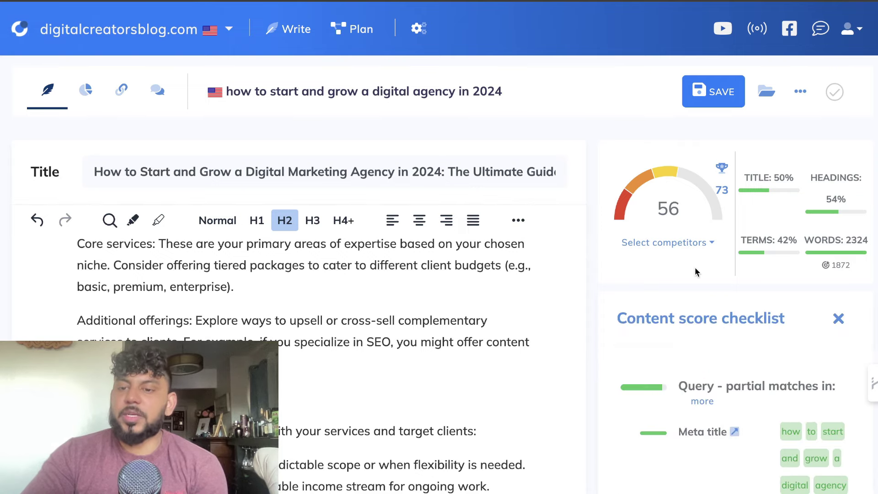
scroll(696, 272, "down", 3)
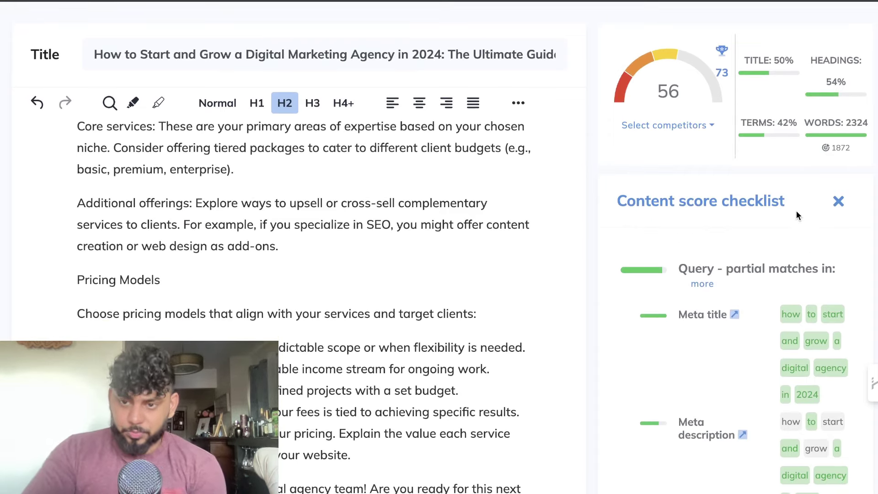
scroll(797, 211, "down", 8)
scroll(796, 210, "up", 10)
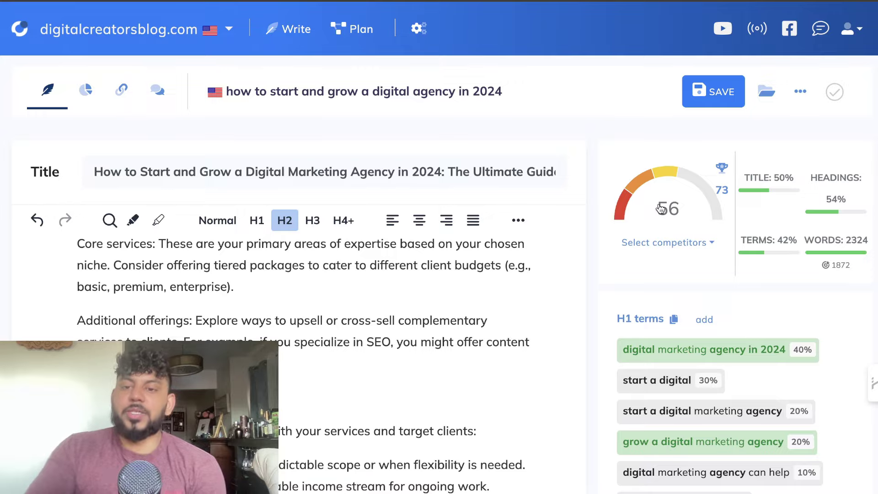
scroll(677, 256, "down", 6)
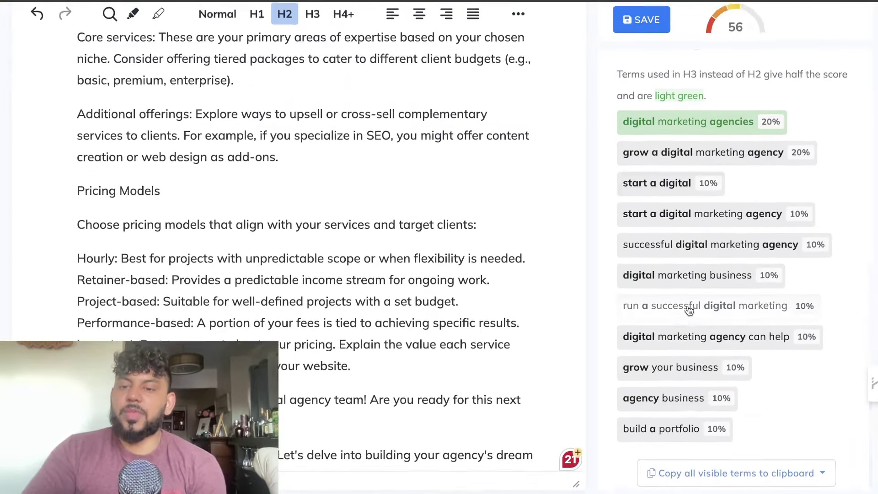
scroll(687, 305, "up", 4)
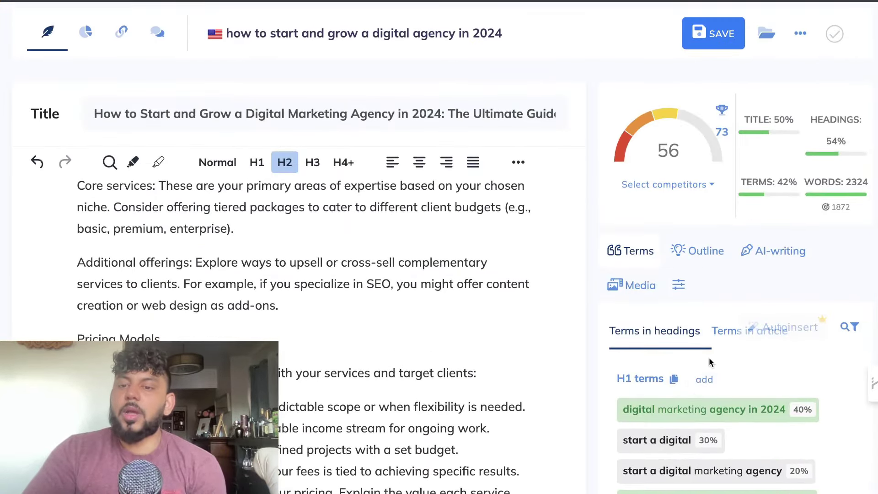
scroll(711, 358, "down", 1)
left_click(732, 324)
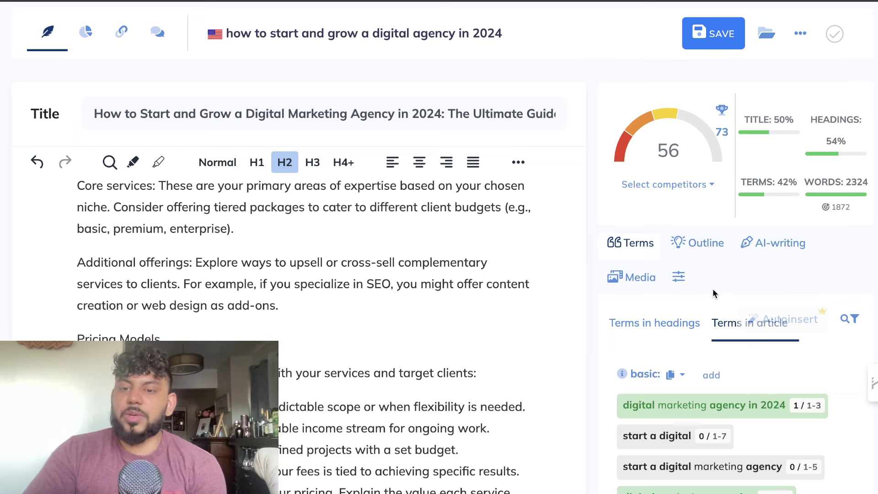
left_click(668, 322)
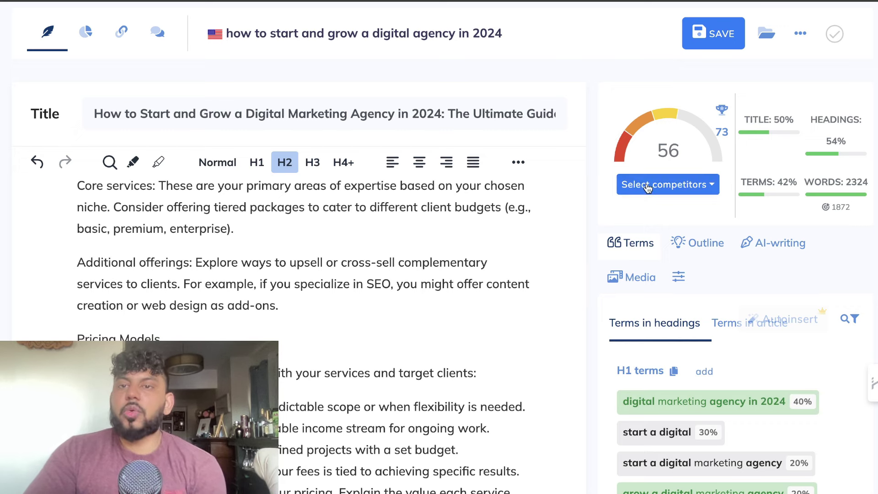
- Return to the Gemini chat and scroll the outline to the Building the Foundation section
left_click(443, 1)
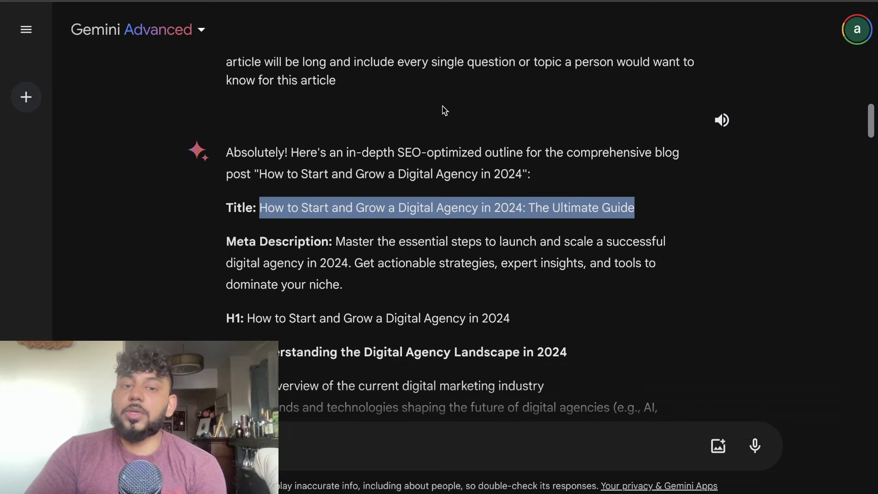
scroll(443, 109, "up", 1)
scroll(444, 110, "up", 5)
scroll(444, 110, "up", 2)
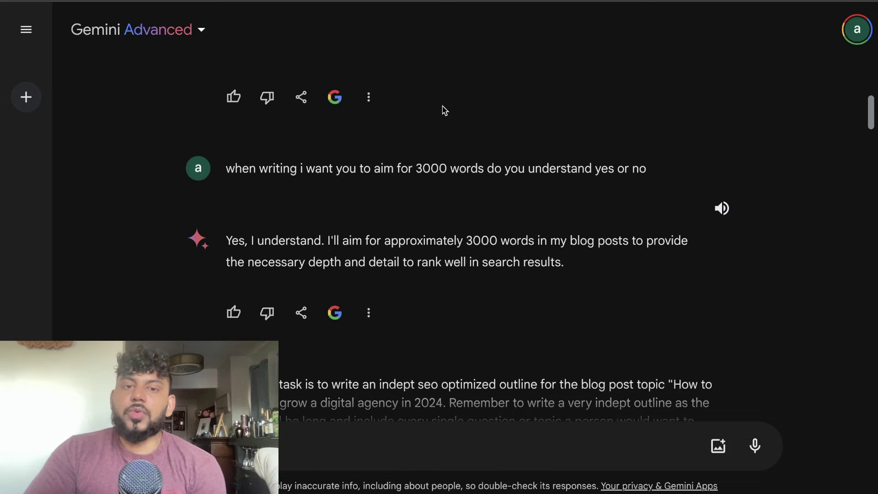
scroll(444, 111, "down", 4)
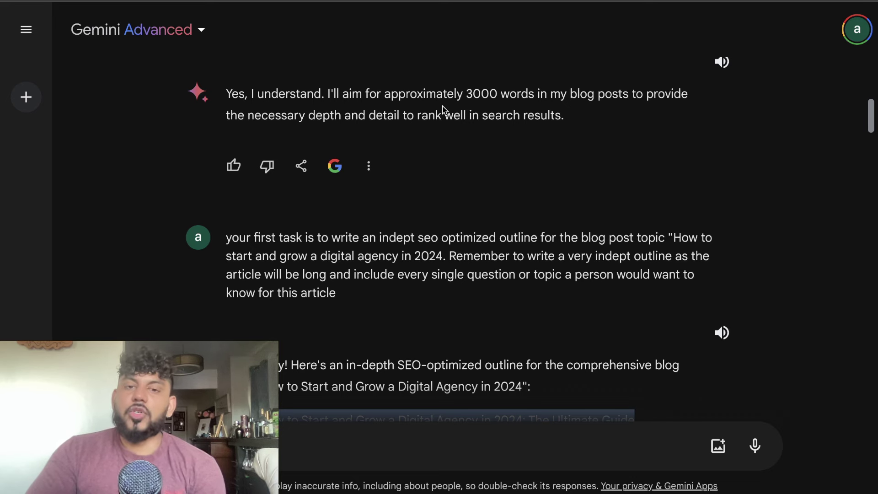
scroll(443, 110, "down", 20)
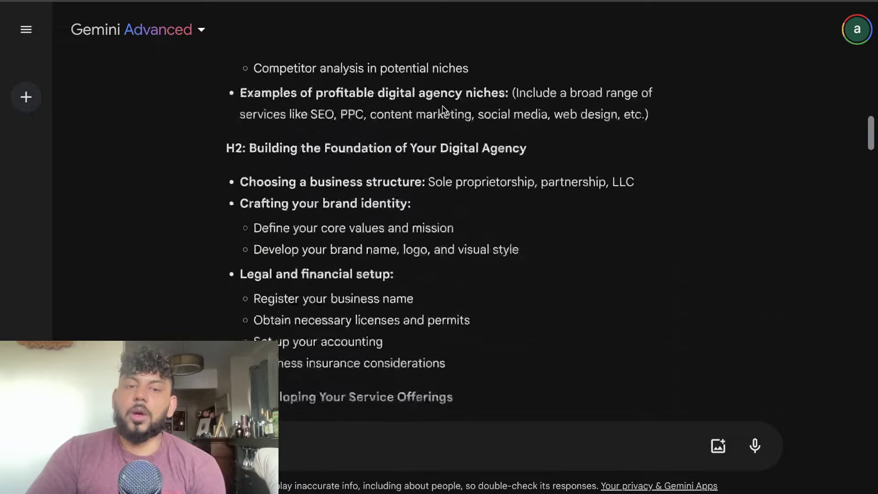